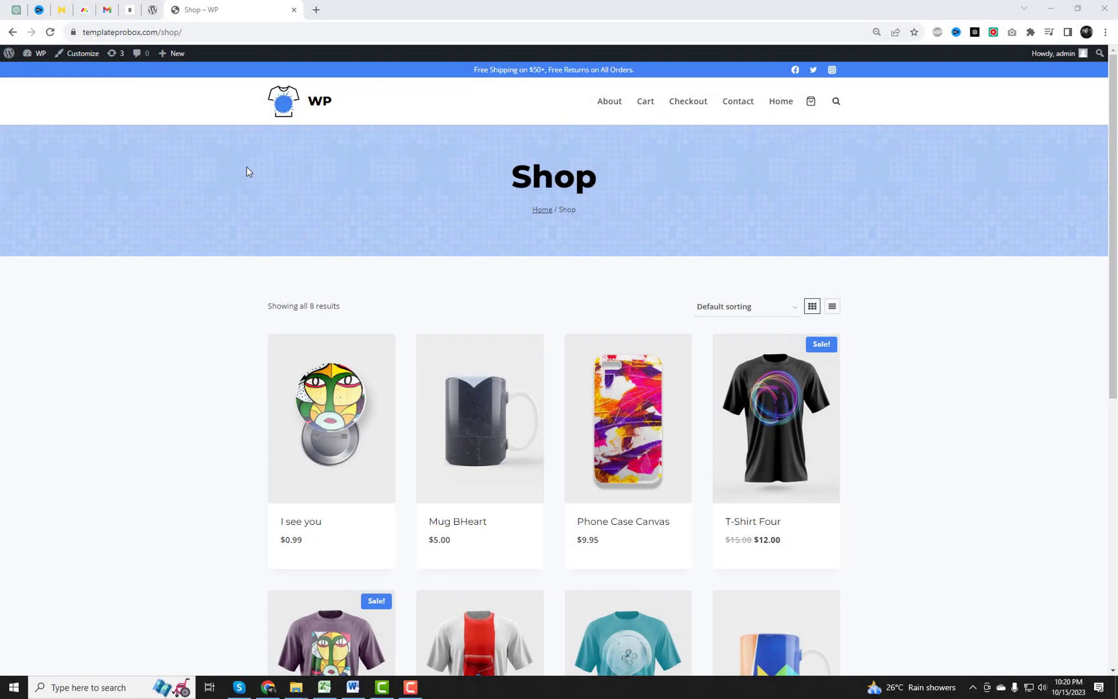
# Browse the Shop page, then return to the storefront homepage with the 'Cheer Yourself Up' banner.
pyautogui.moveTo(309, 395); pyautogui.dragTo(532, 411)
pyautogui.moveTo(627, 396); pyautogui.dragTo(435, 424)
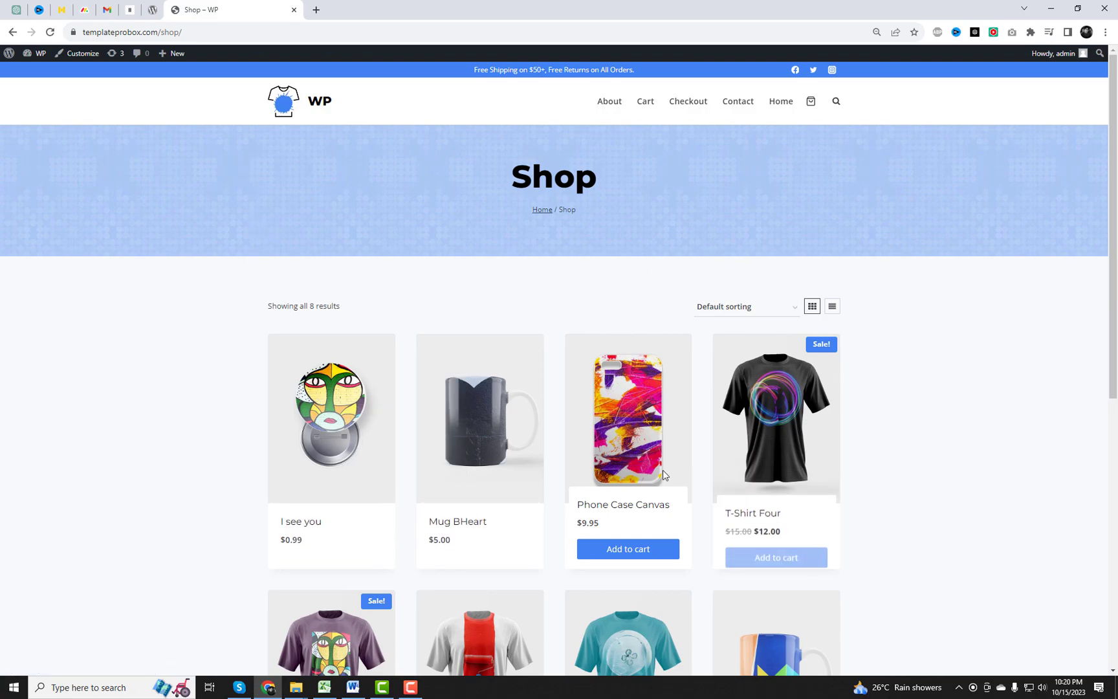
pyautogui.scroll(-1, 618, 467)
pyautogui.scroll(-2, 618, 467)
pyautogui.scroll(3, 618, 467)
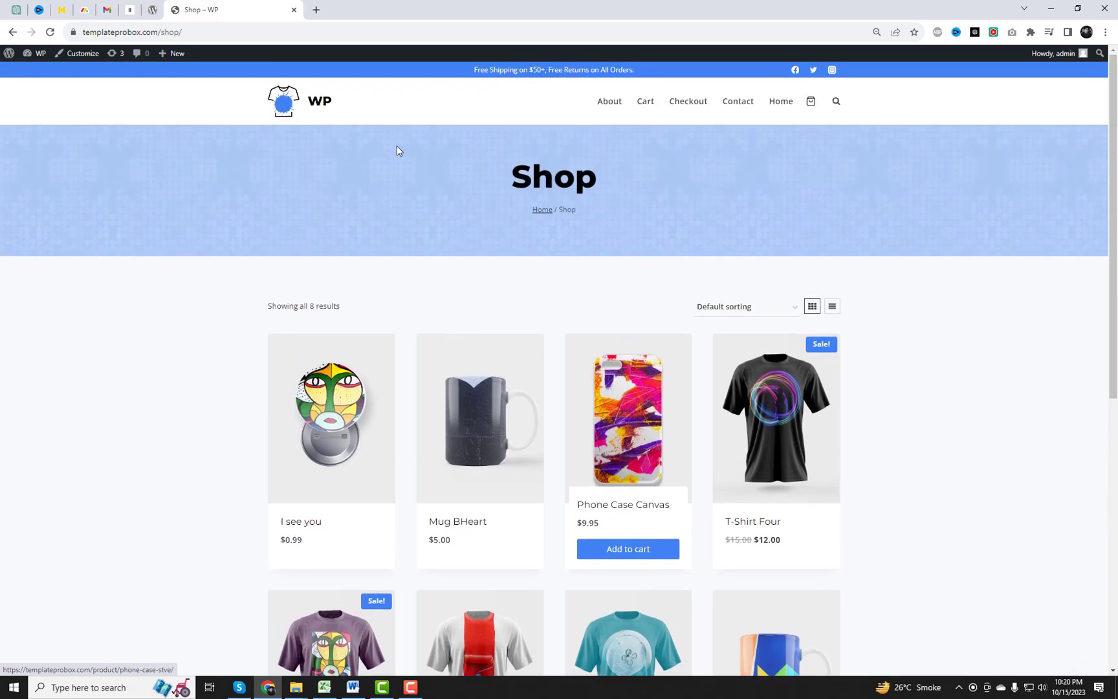
pyautogui.click(294, 110)
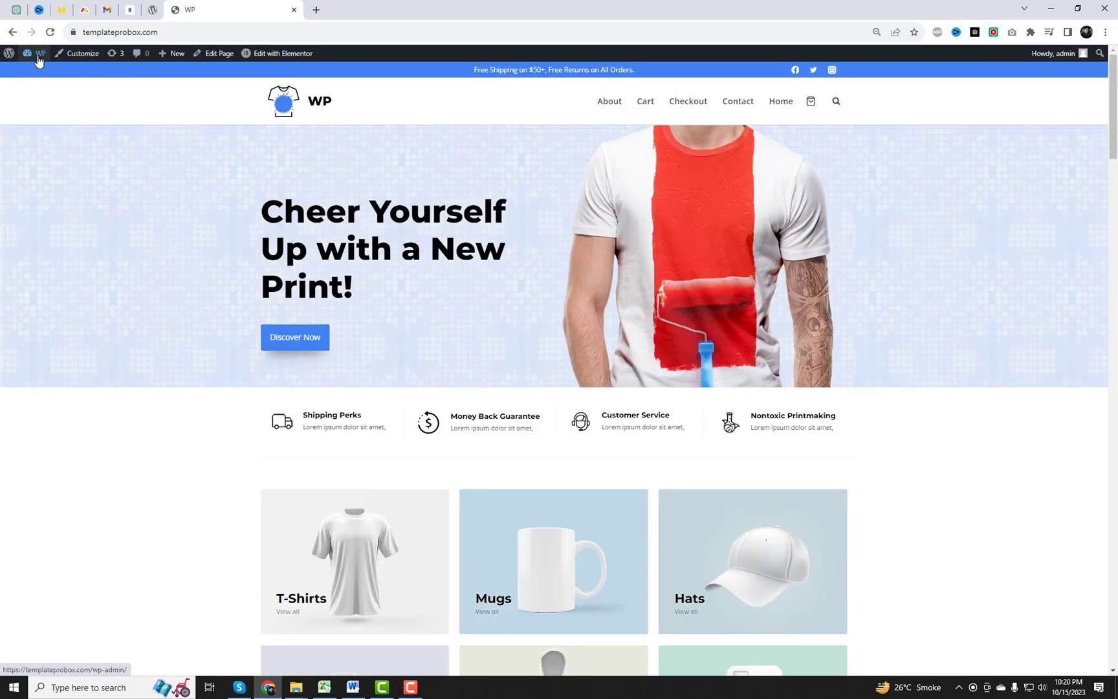
# Open the WordPress admin dashboard in a new browser tab.
pyautogui.rightClick(36, 78)
pyautogui.click(82, 83)
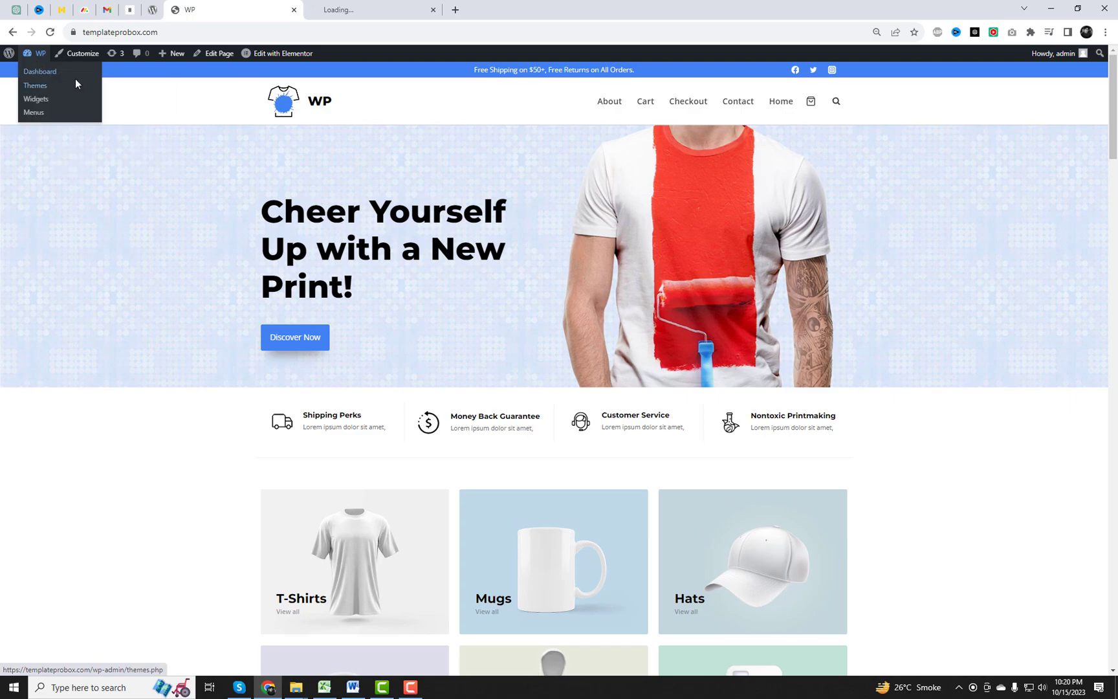
pyautogui.click(371, 9)
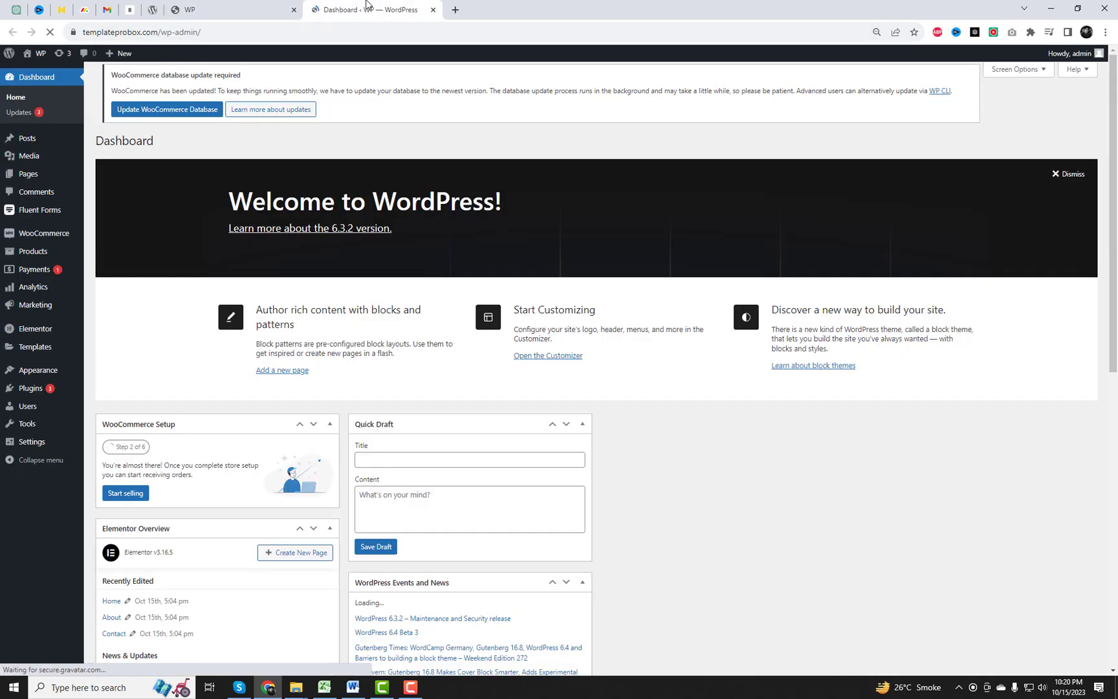
# Find 'Rearrange Woocommerce Products' under Plugins > Add New and install it.
pyautogui.moveTo(47, 401)
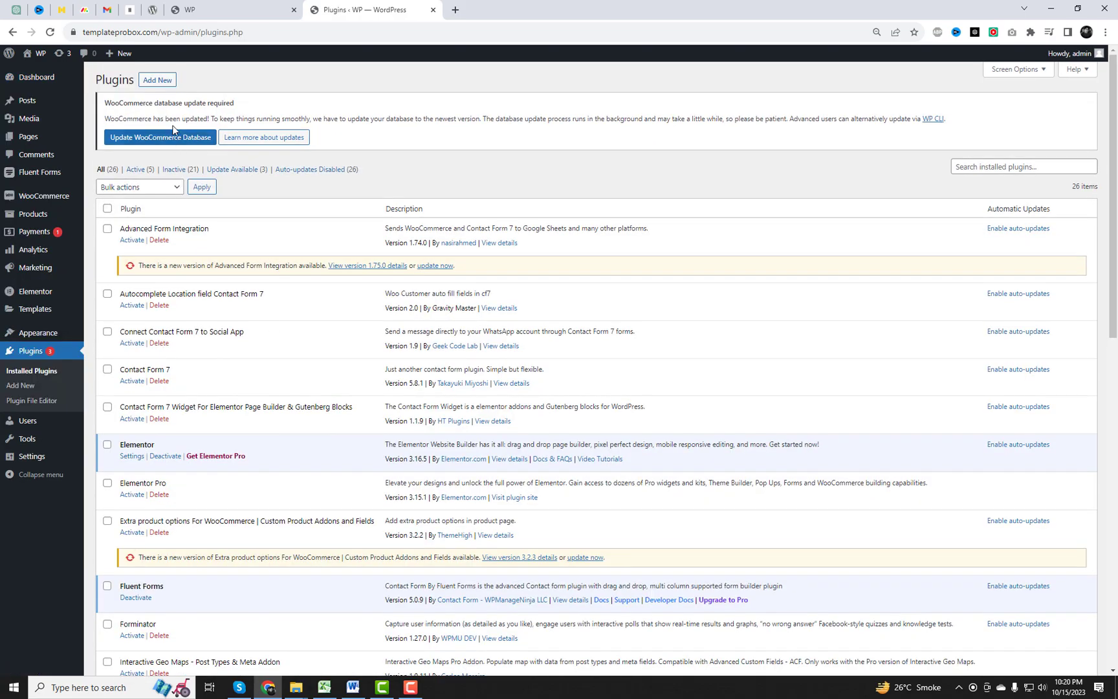
pyautogui.click(159, 81)
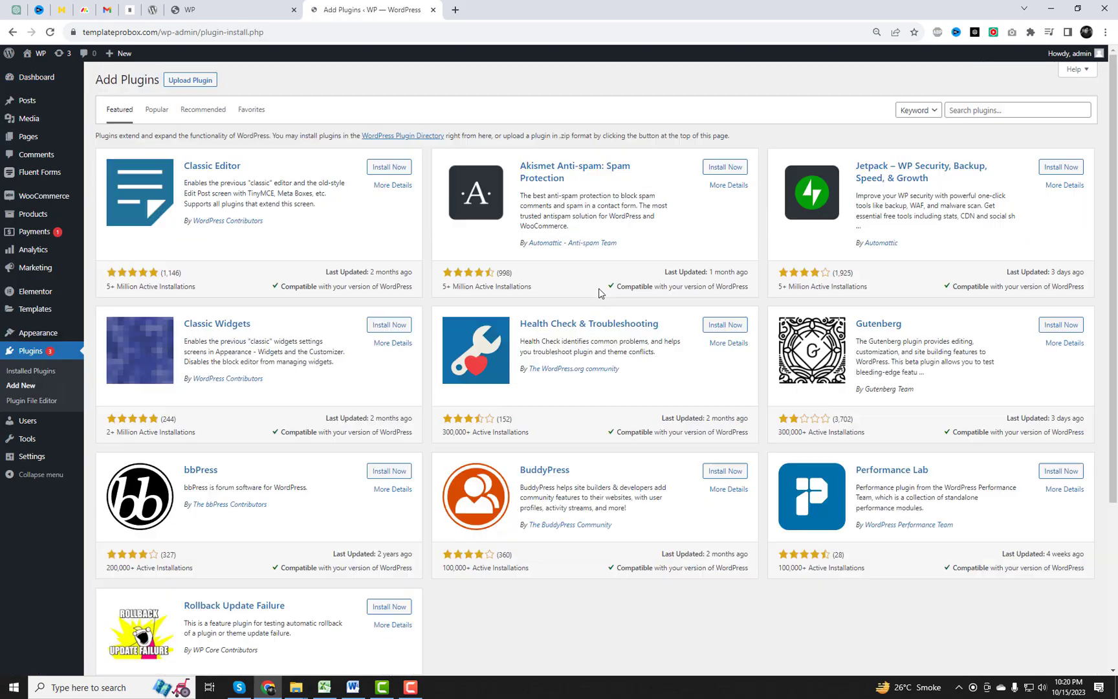
pyautogui.click(965, 111)
pyautogui.write('Rearrange Woocommerce Products')
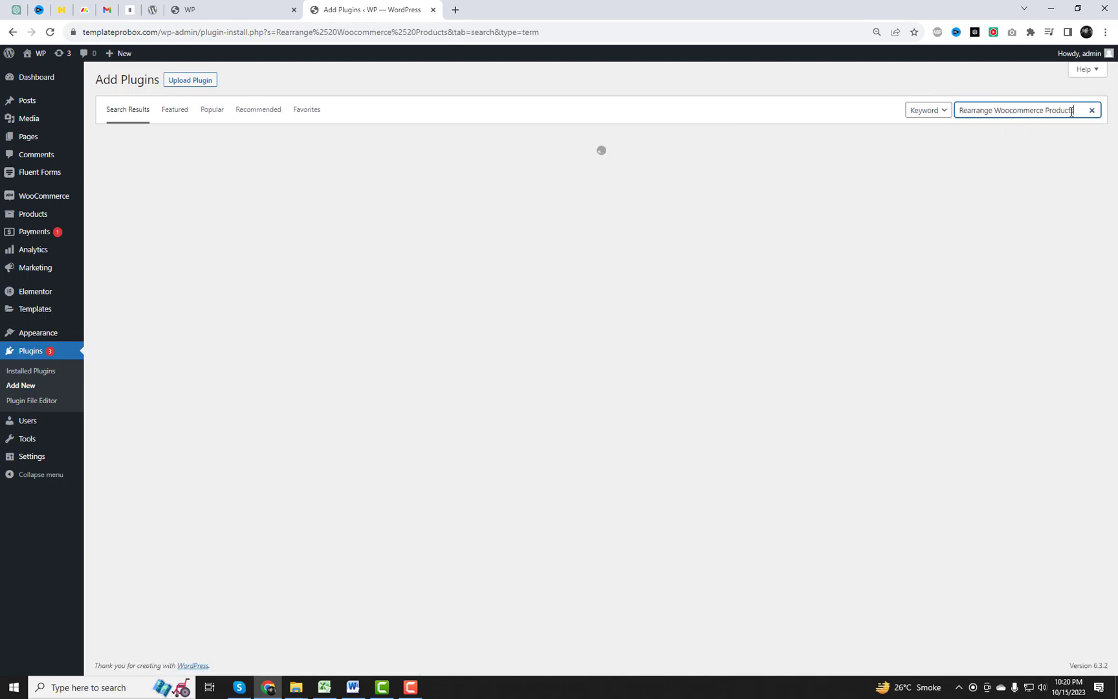
pyautogui.moveTo(1073, 111); pyautogui.dragTo(920, 112)
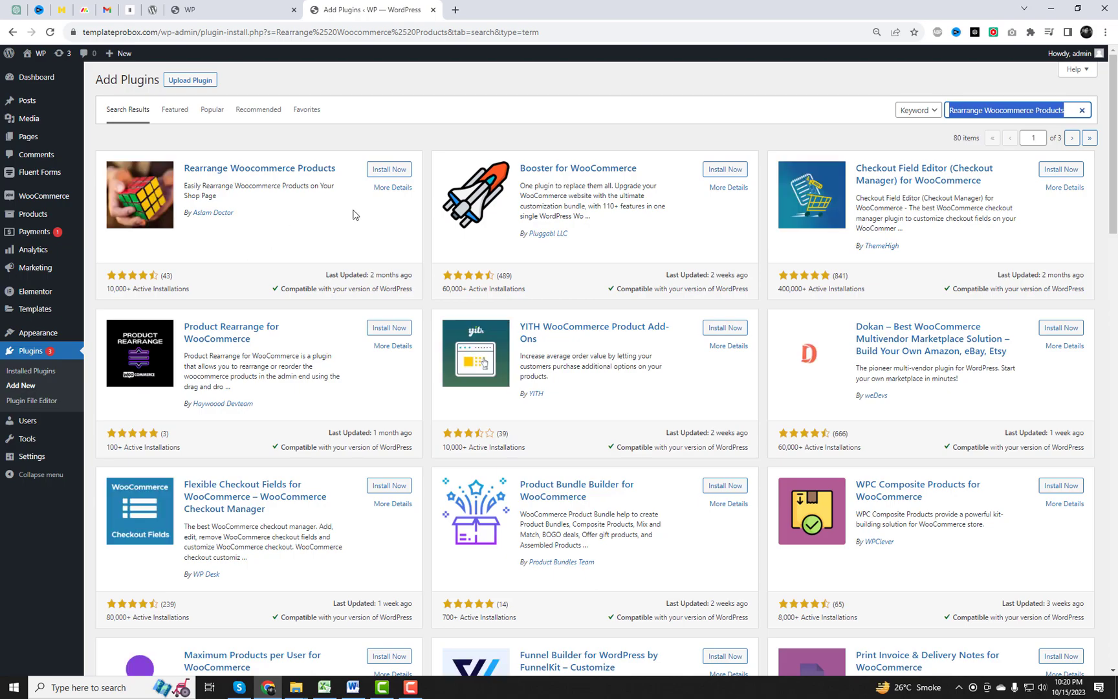
pyautogui.click(383, 170)
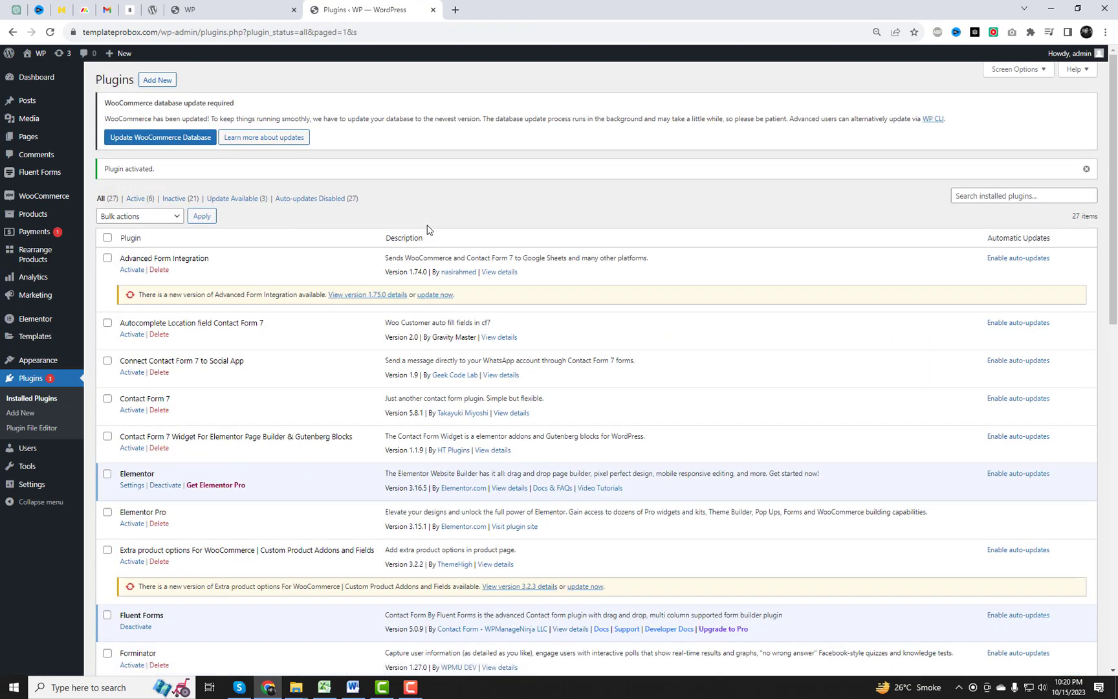
# Open Rearrange Products from the admin sidebar to list the eight shop products.
pyautogui.moveTo(50, 225)
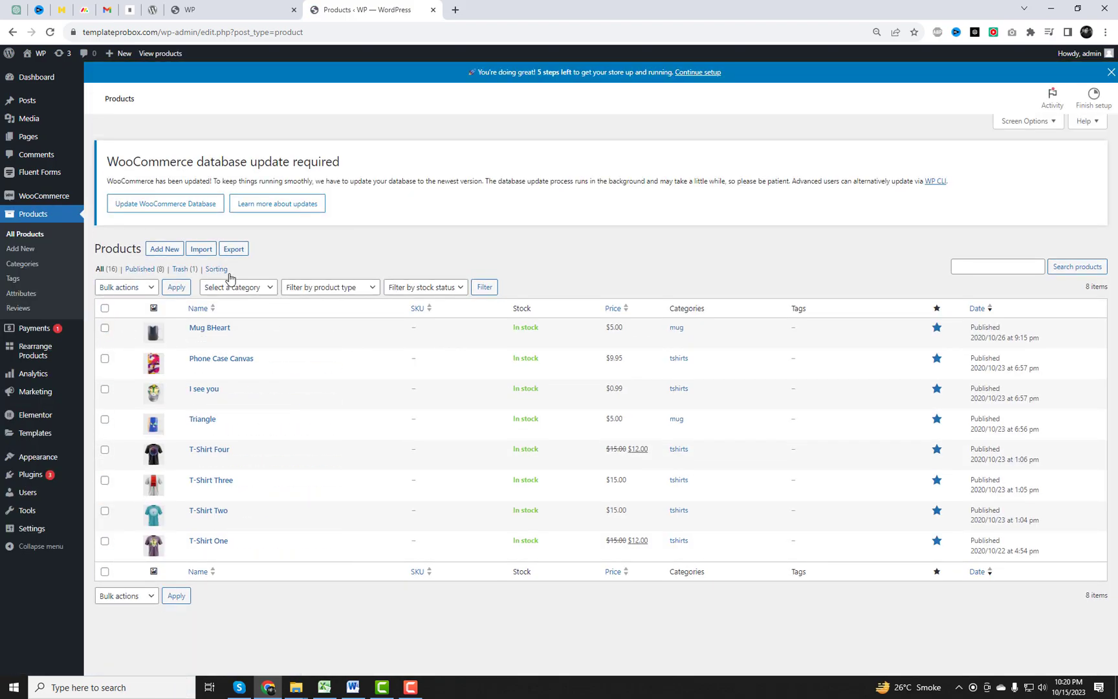
pyautogui.moveTo(36, 355)
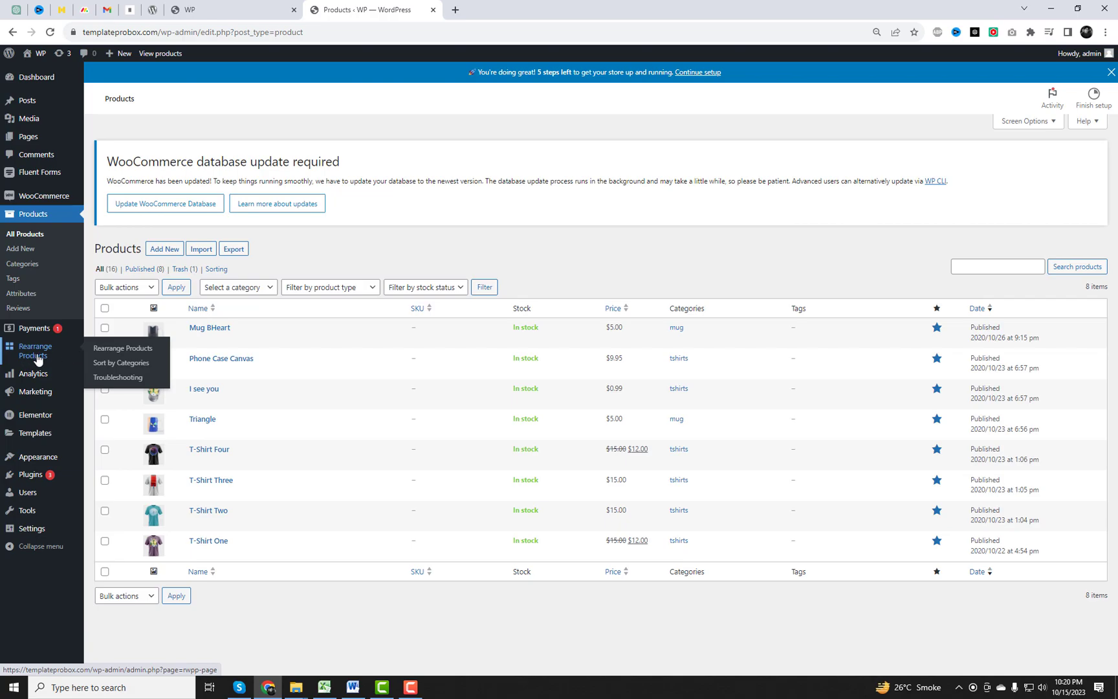
pyautogui.click(115, 350)
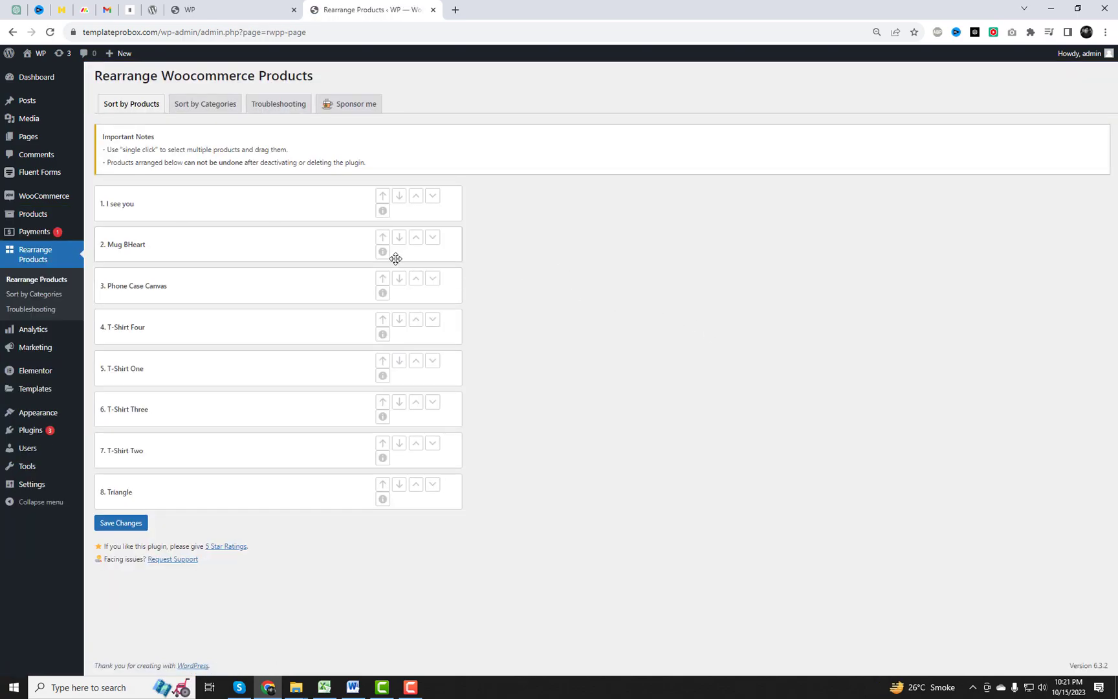
# Drag Mug BHeart above I see you, then open the storefront in a new tab.
pyautogui.moveTo(180, 258); pyautogui.dragTo(184, 204)
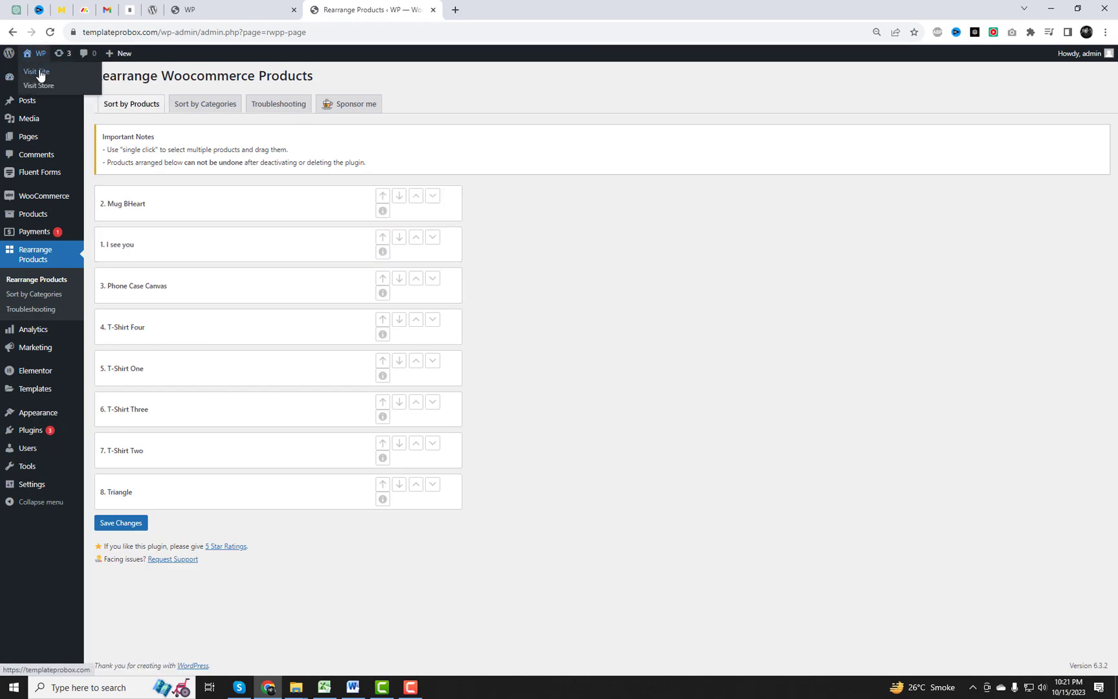
pyautogui.rightClick(39, 85)
pyautogui.click(80, 87)
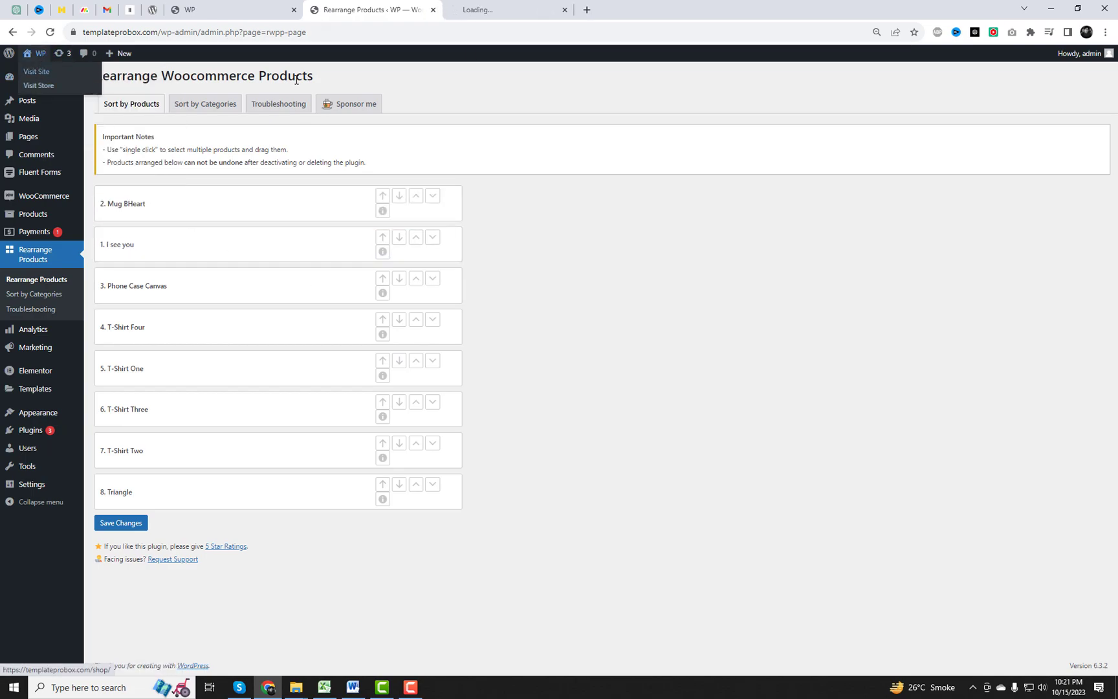
pyautogui.click(505, 8)
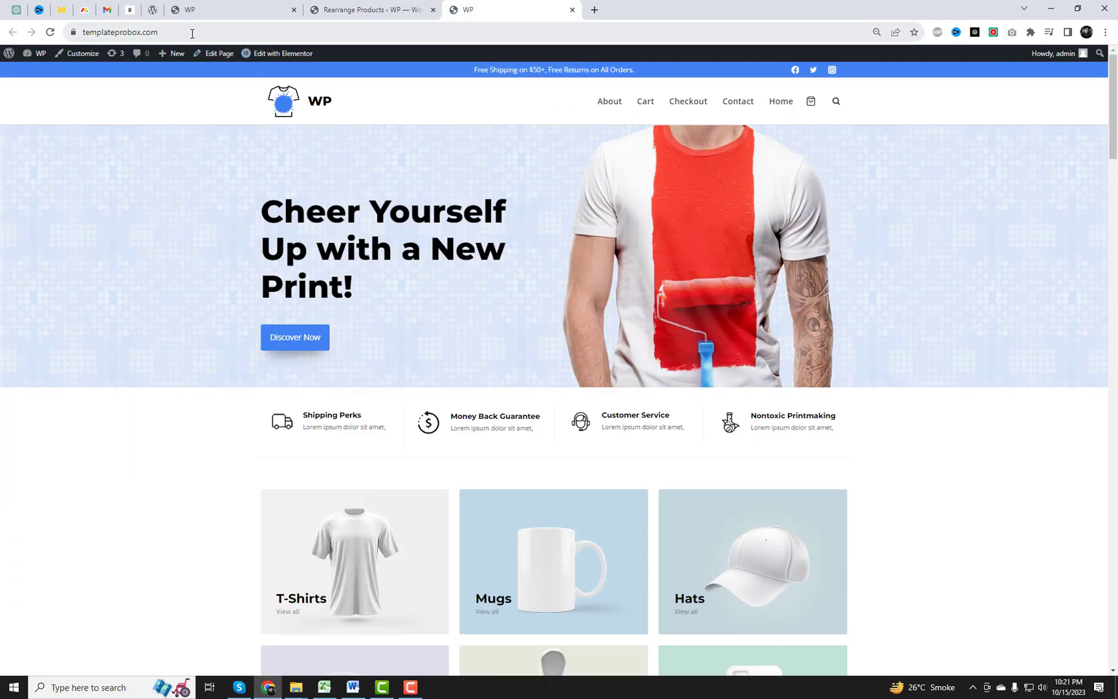
# Load the /shop page in the storefront tab and scroll through the products.
pyautogui.click(244, 31)
pyautogui.write('/sho')
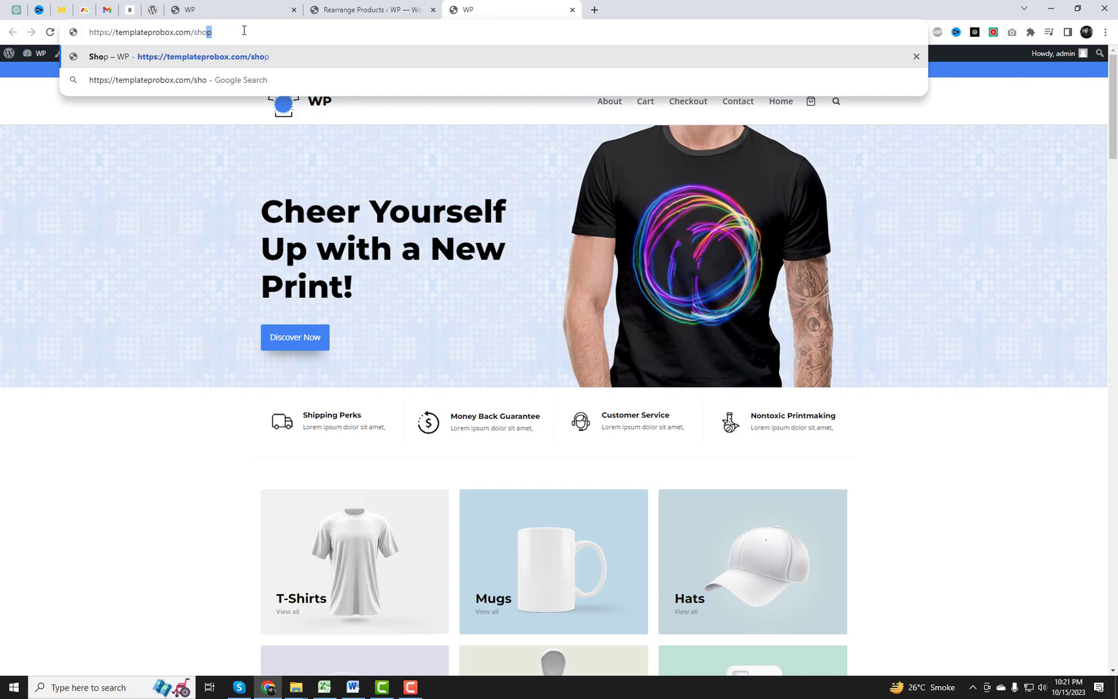
pyautogui.press('Return')
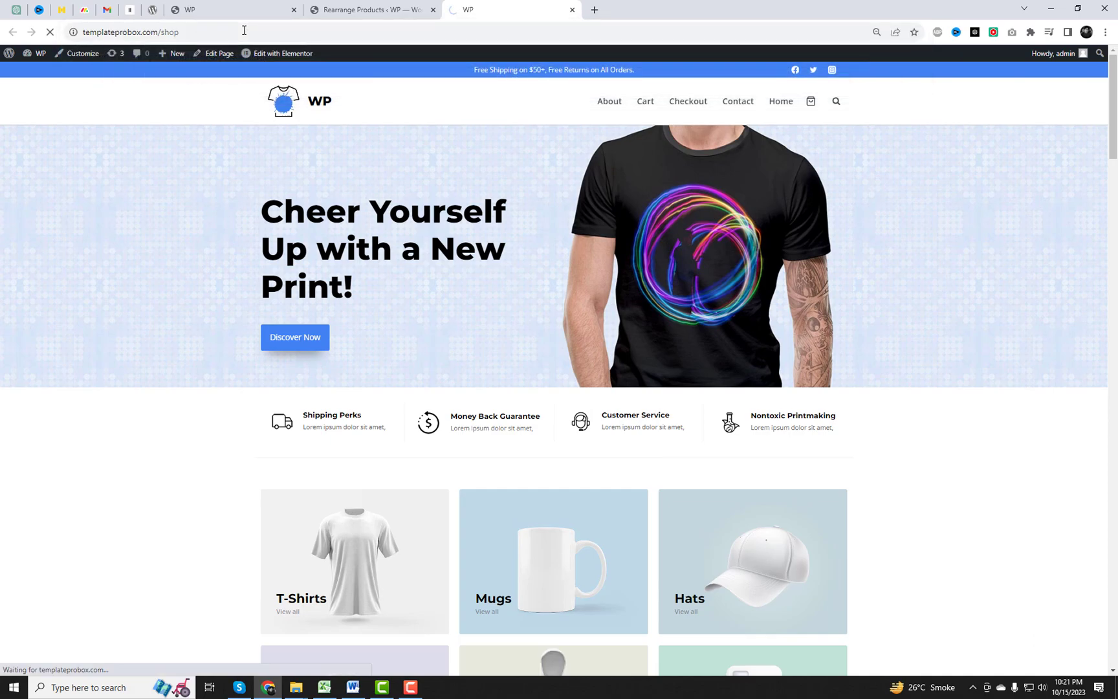
pyautogui.scroll(-1, 848, 412)
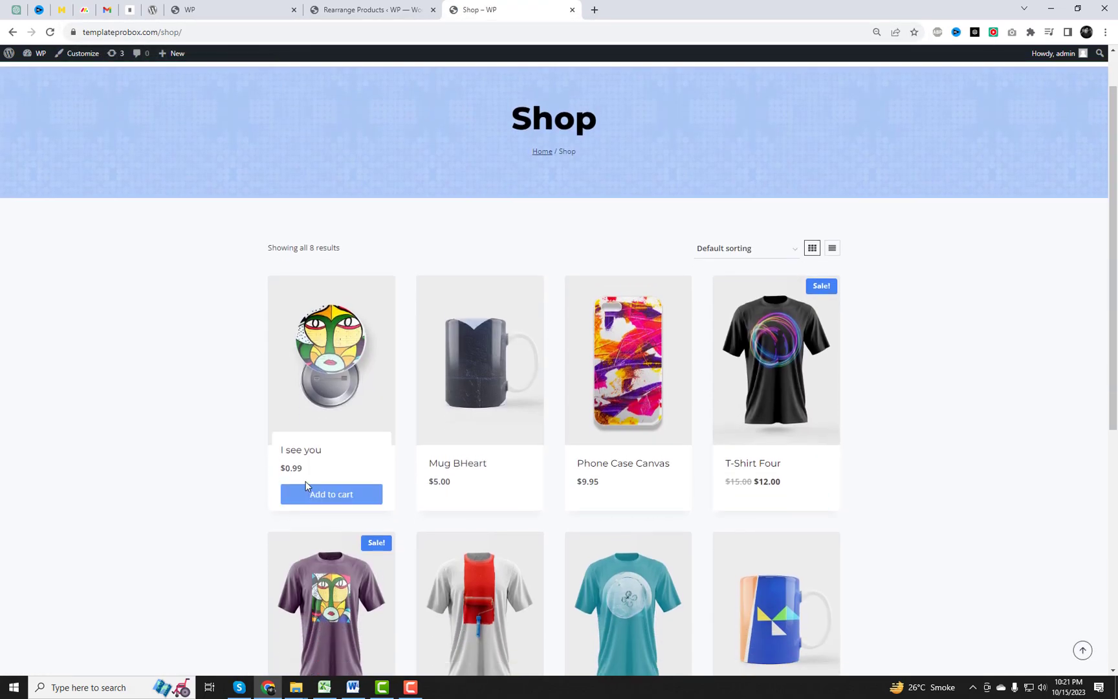
# Reorder to Phone Case Canvas, I see you, Mug BHeart and save the order.
pyautogui.click(389, 10)
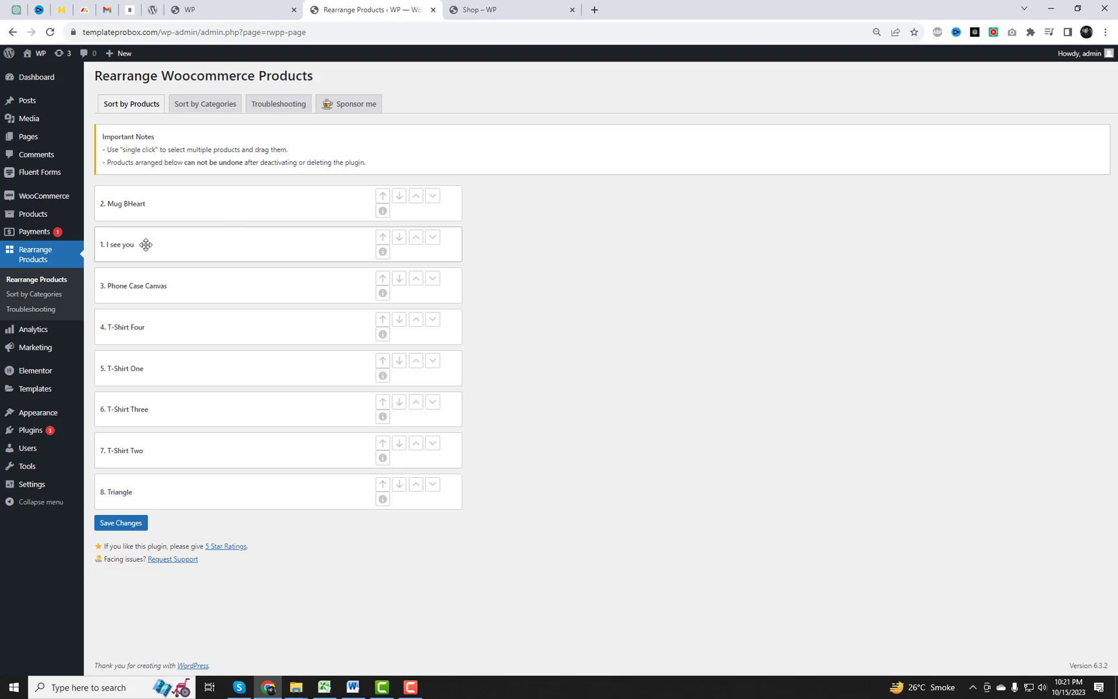
pyautogui.moveTo(146, 244); pyautogui.dragTo(155, 224)
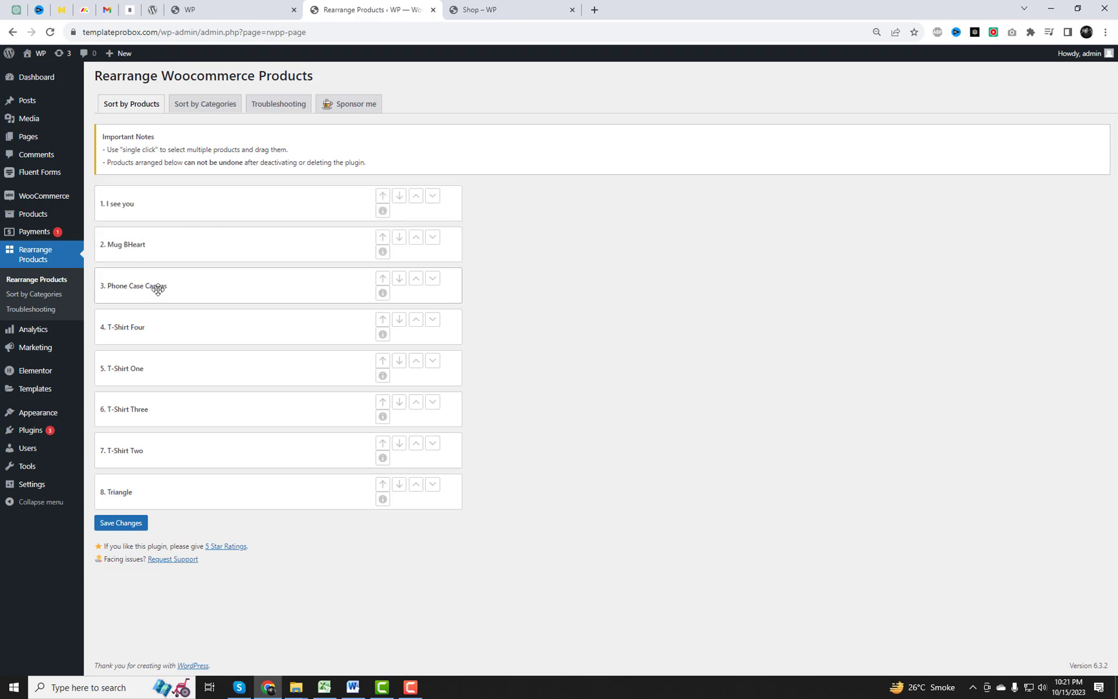
pyautogui.moveTo(158, 290); pyautogui.dragTo(165, 203)
pyautogui.click(129, 525)
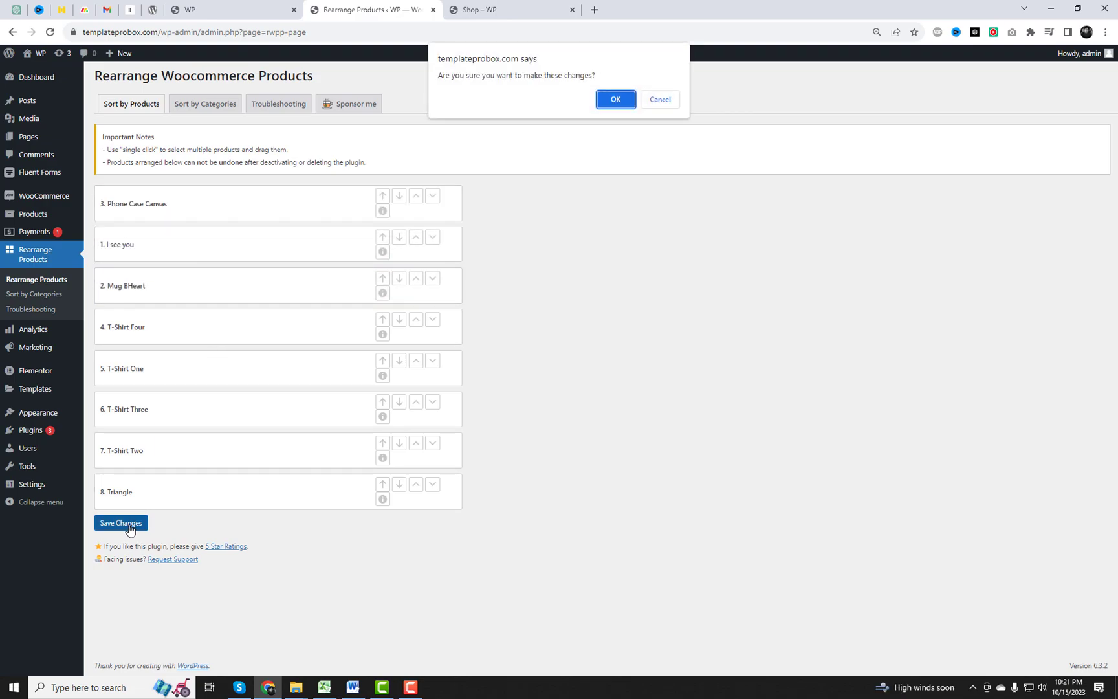
pyautogui.click(616, 101)
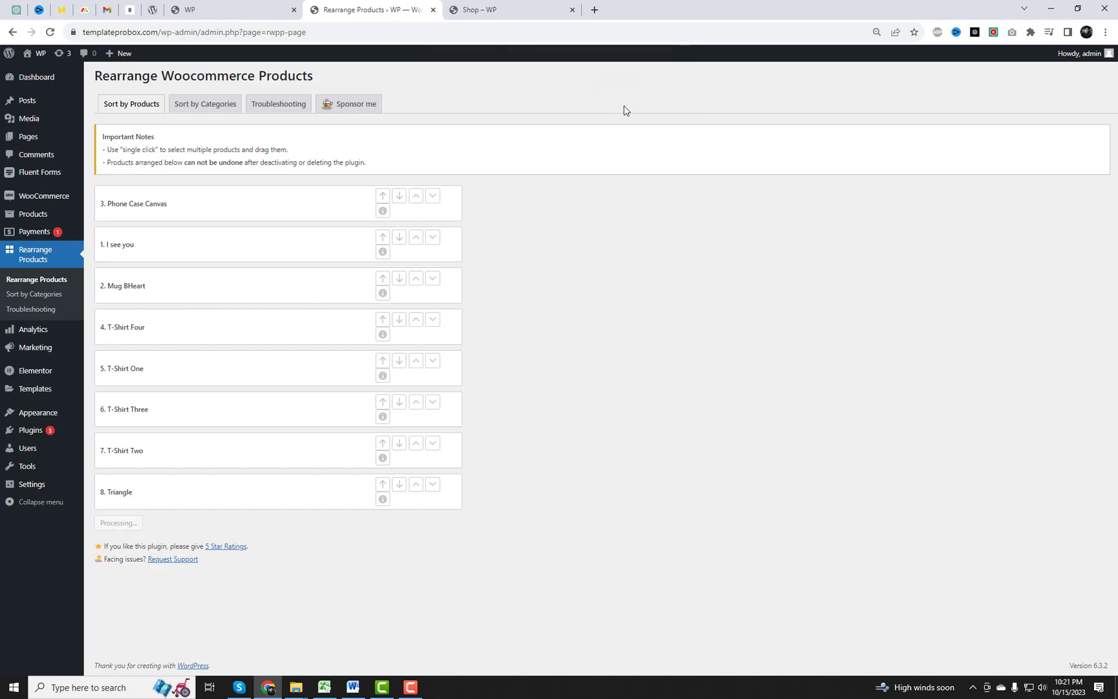
pyautogui.click(482, 9)
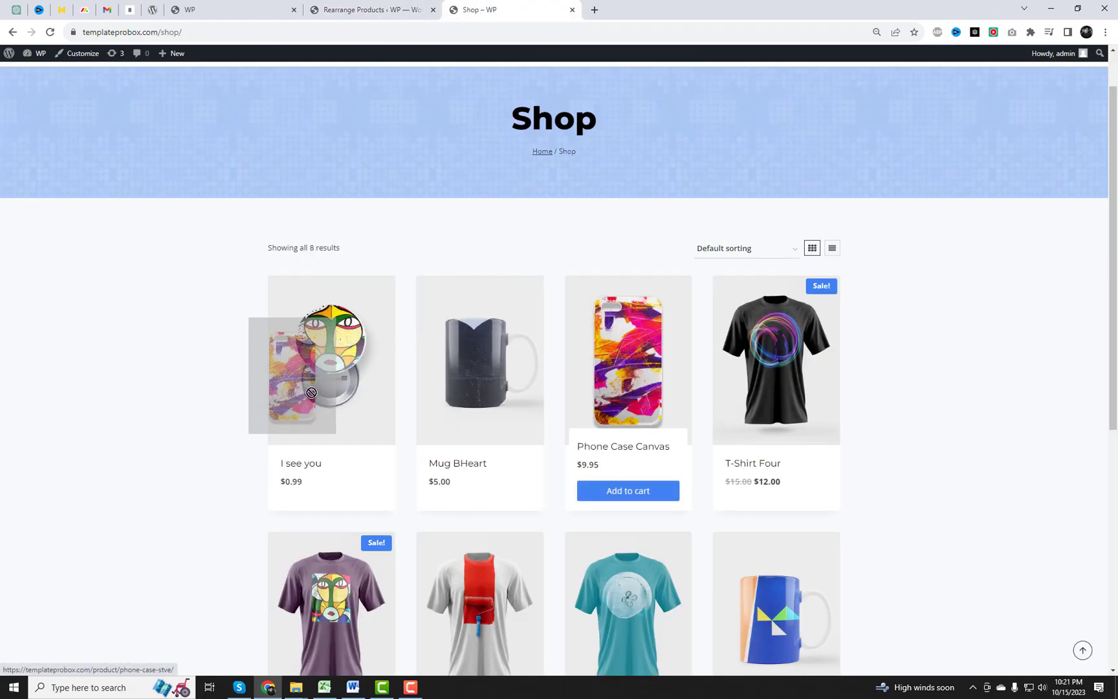
# Reload the Shop page and check Phone Case Canvas now appears first.
pyautogui.rightClick(931, 217)
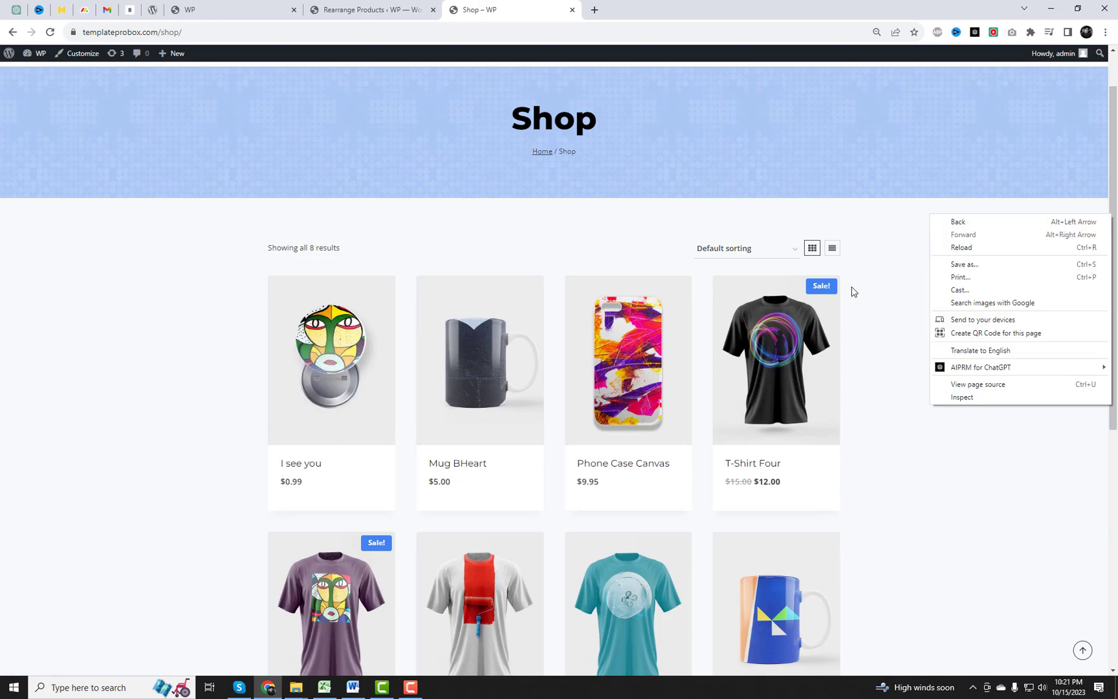
pyautogui.click(995, 246)
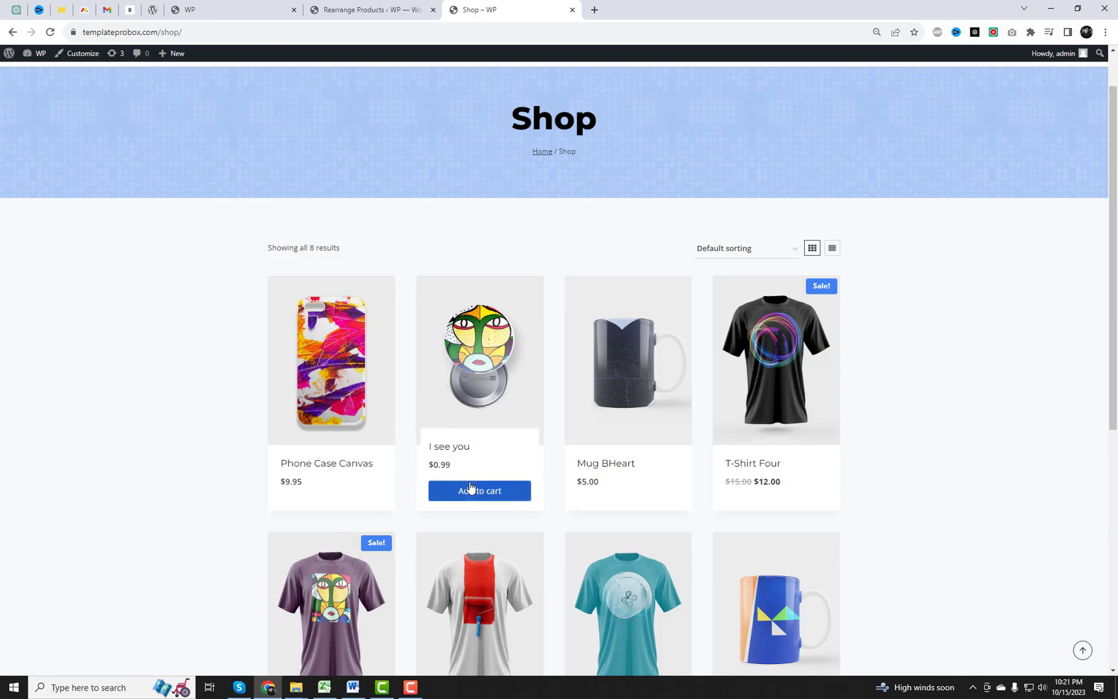
pyautogui.moveTo(781, 449); pyautogui.dragTo(724, 448)
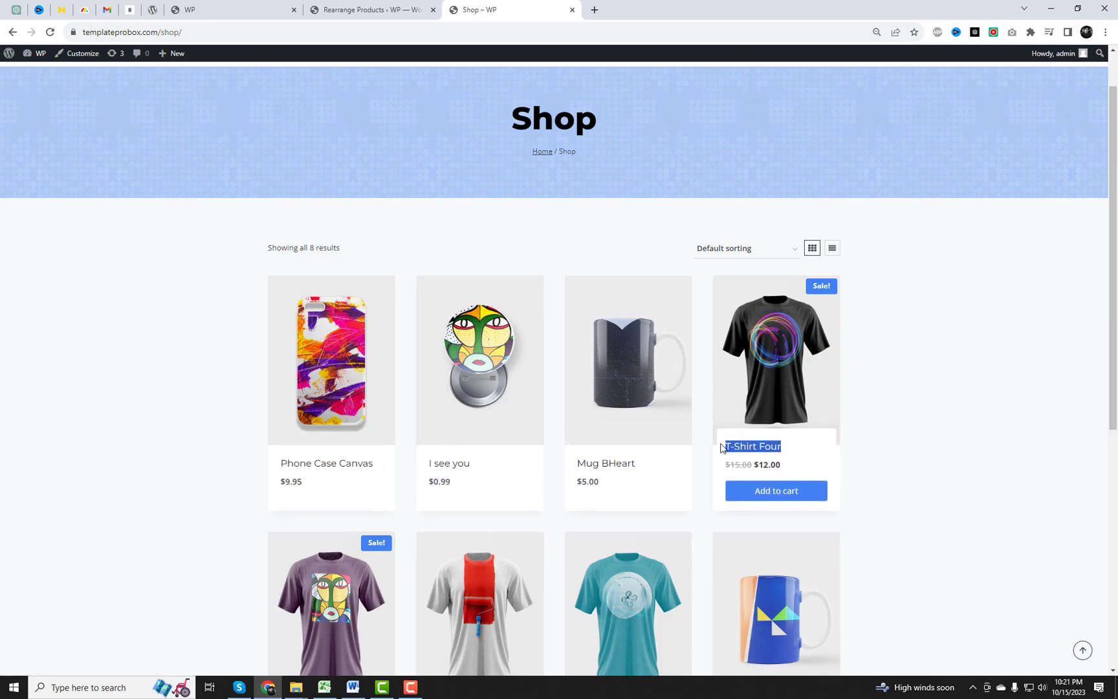
# Move T-Shirt Four to the top of the reorder list and save the order.
pyautogui.click(370, 9)
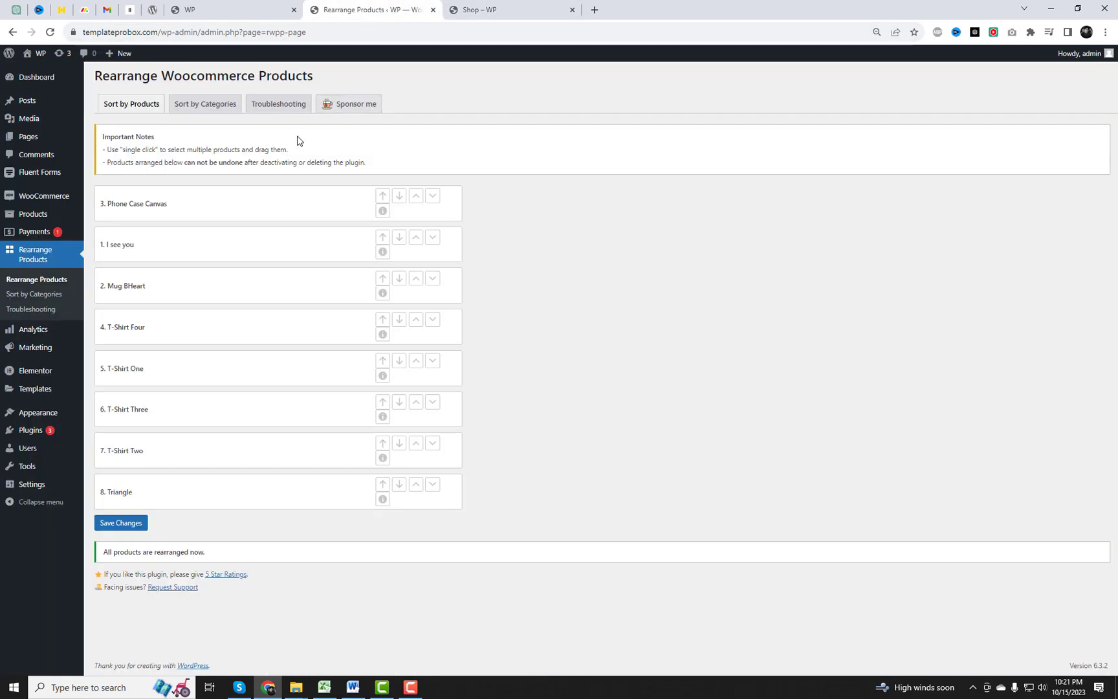
pyautogui.moveTo(198, 331); pyautogui.dragTo(198, 206)
pyautogui.click(136, 528)
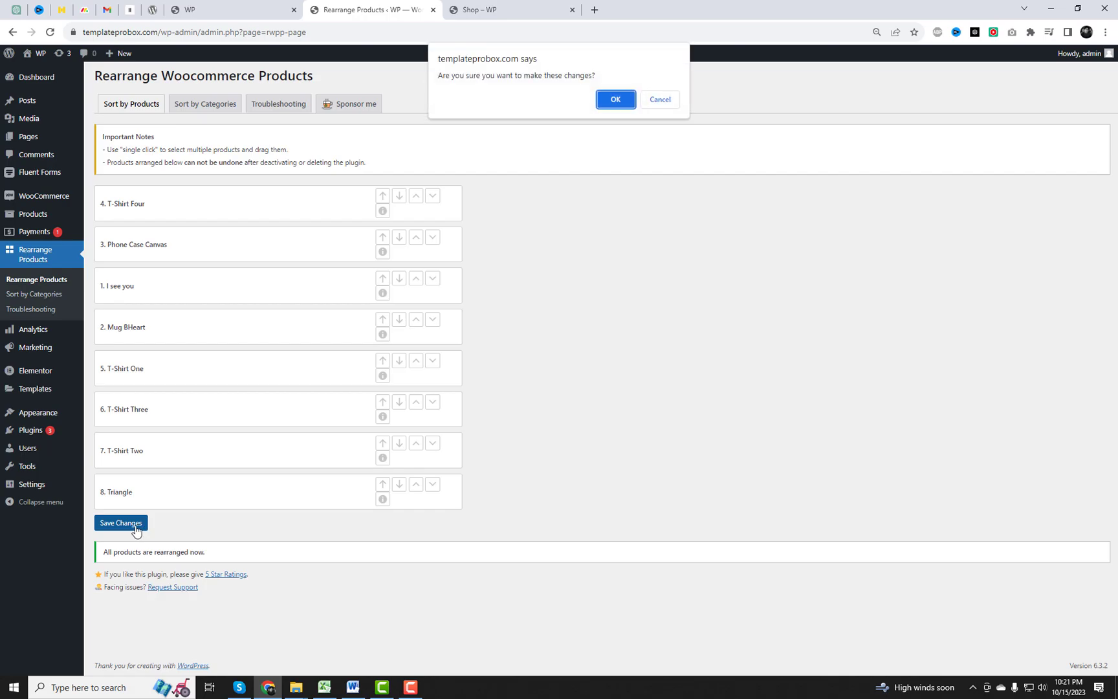
pyautogui.click(615, 100)
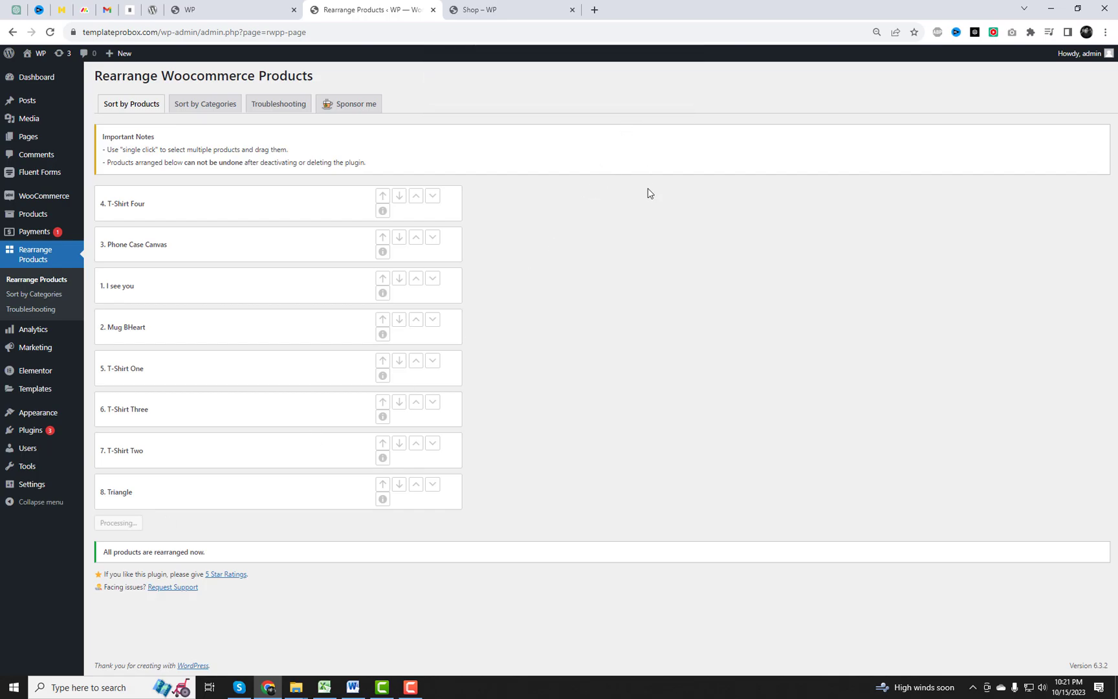
# Confirm the saved order and reload the Shop page.
pyautogui.click(473, 8)
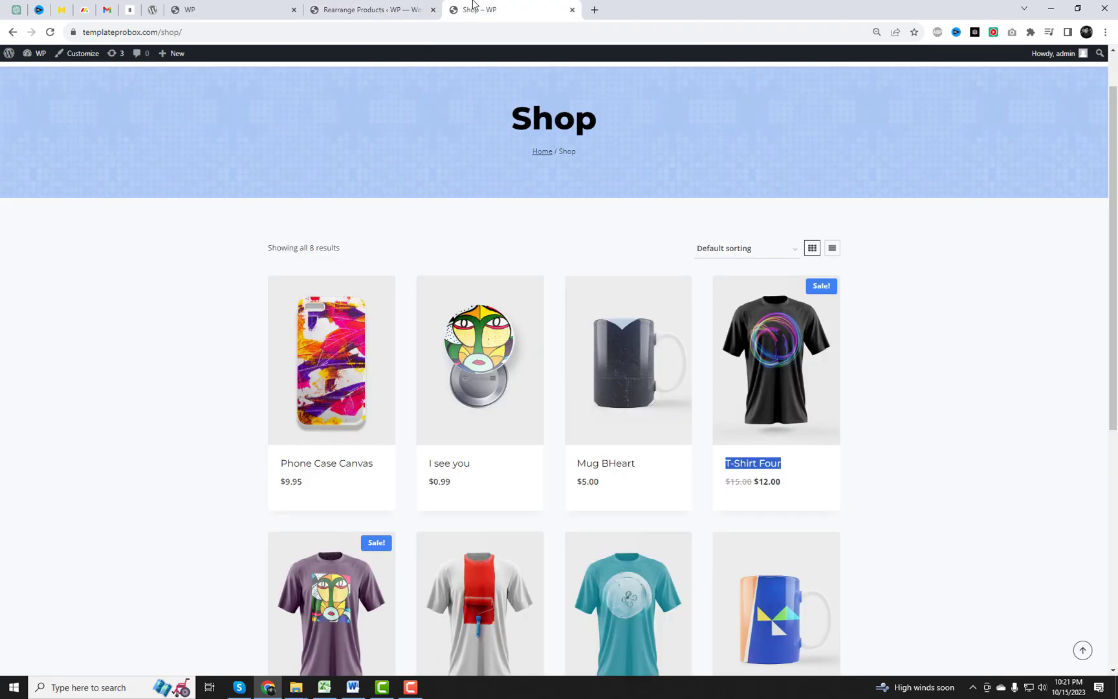
pyautogui.rightClick(917, 244)
pyautogui.click(942, 276)
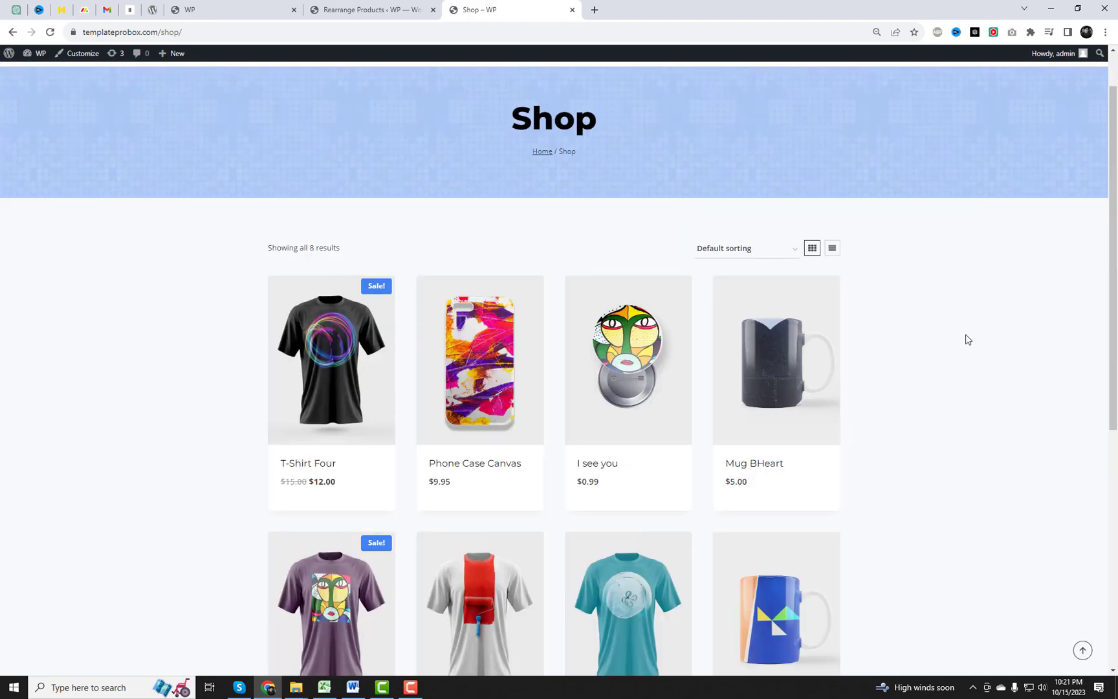
# Verify T-Shirt Four leads the Shop page and Triangle sits in the last slot.
pyautogui.moveTo(355, 453); pyautogui.dragTo(287, 449)
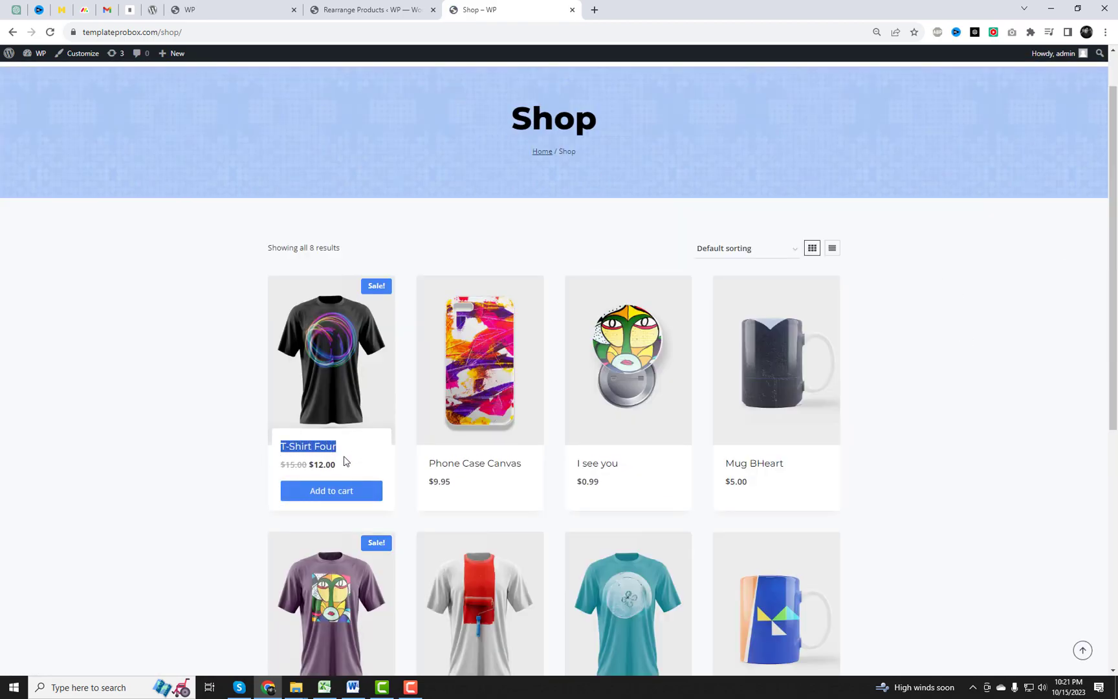
pyautogui.press('F5')
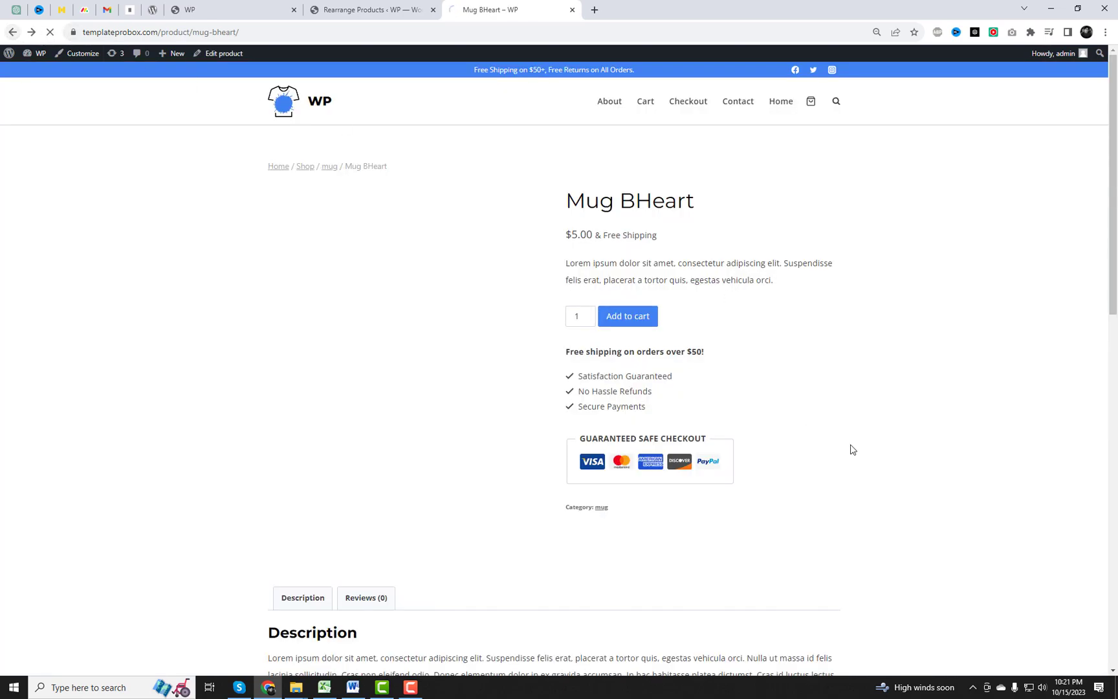
pyautogui.scroll(-7, 874, 467)
pyautogui.scroll(1, 851, 449)
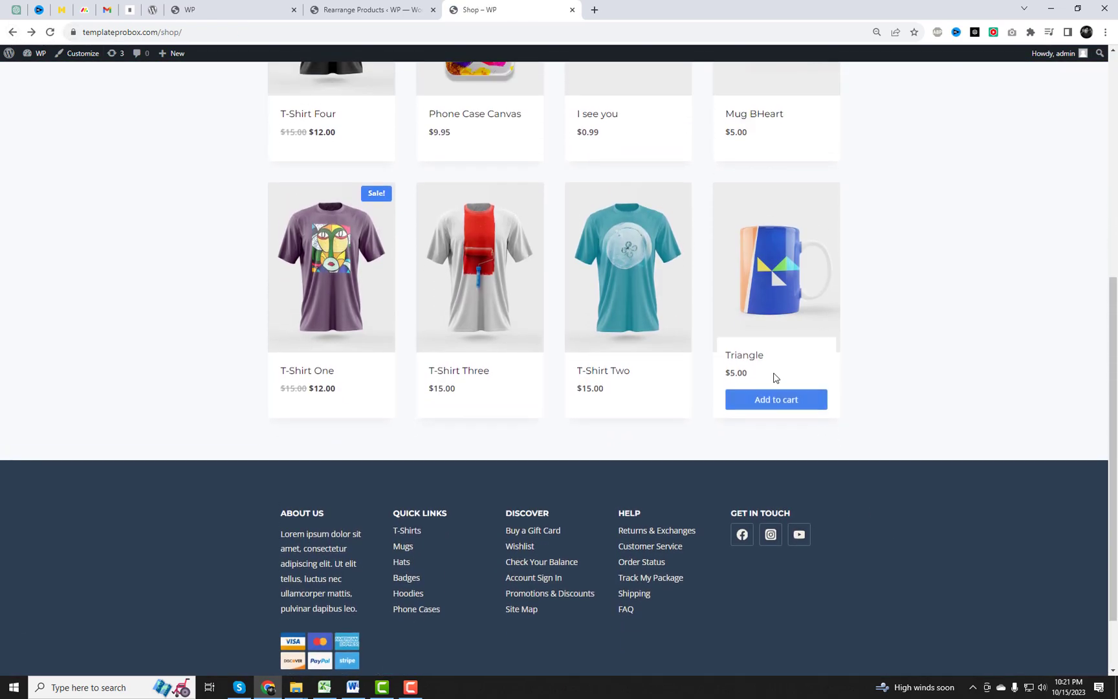
pyautogui.moveTo(776, 360); pyautogui.dragTo(719, 354)
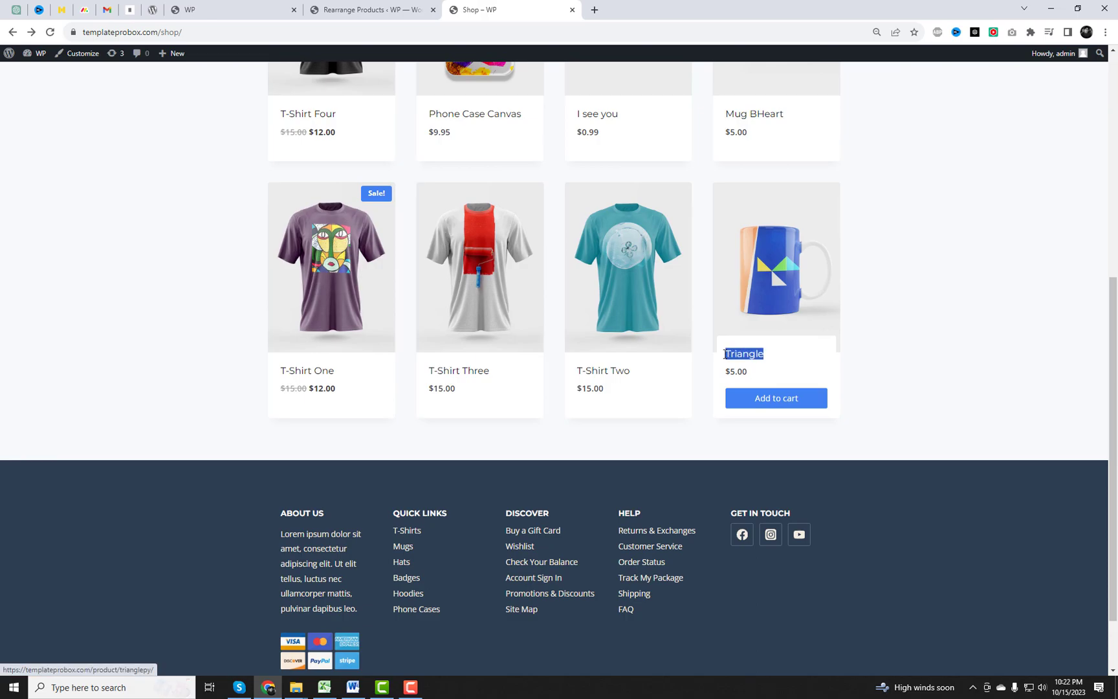
pyautogui.click(353, 8)
# Send Triangle to the top of the product order and save it.
pyautogui.click(382, 485)
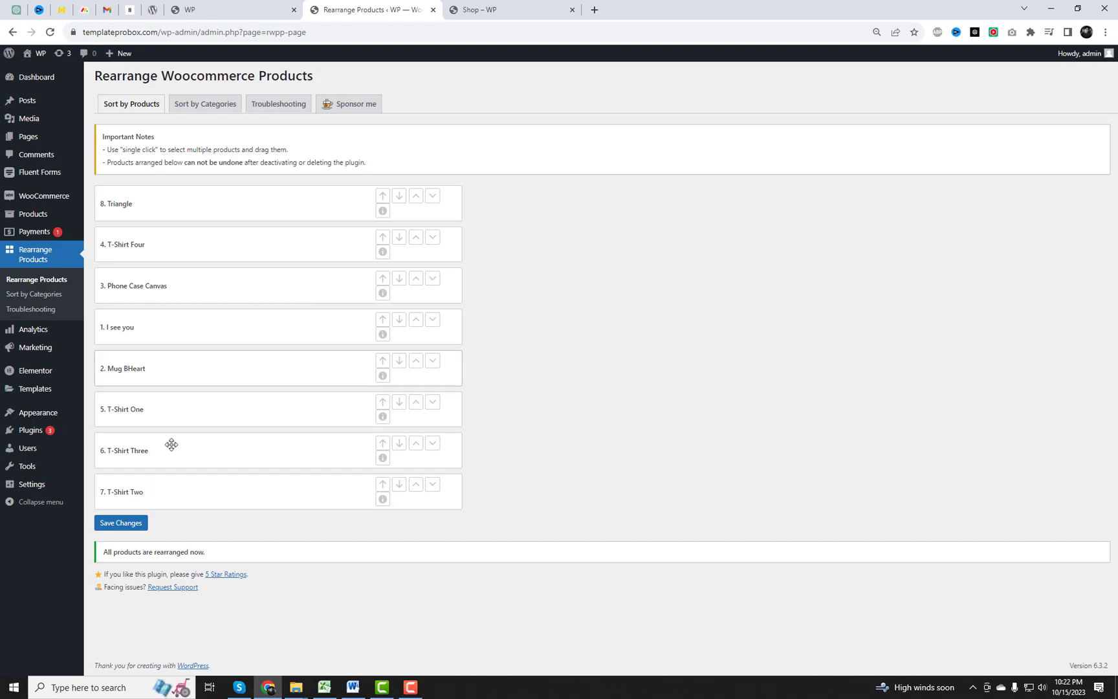
pyautogui.click(135, 528)
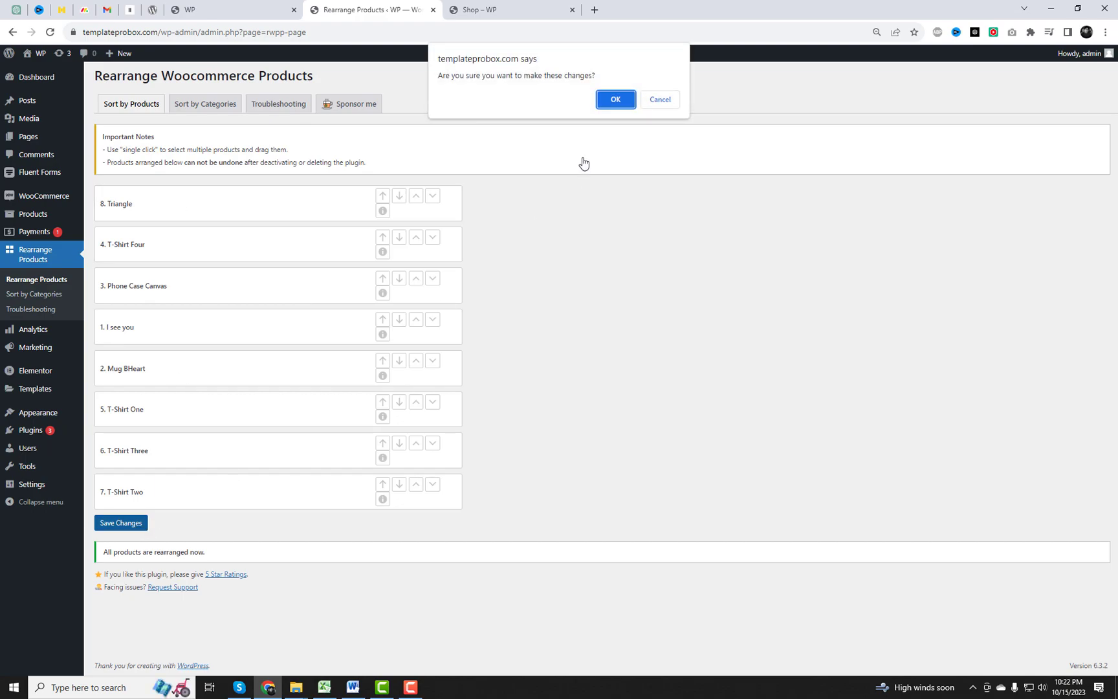
pyautogui.click(617, 99)
# Reload the Shop page to confirm Triangle now appears ahead of T-Shirt Four.
pyautogui.click(482, 10)
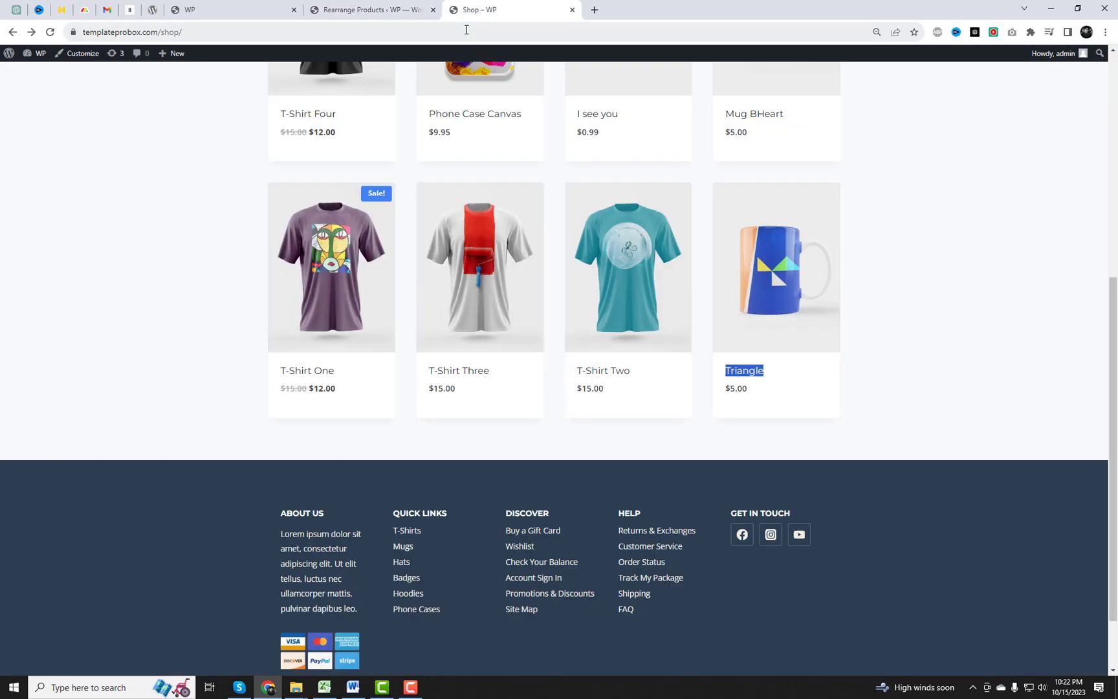
pyautogui.click(471, 31)
pyautogui.press('Return')
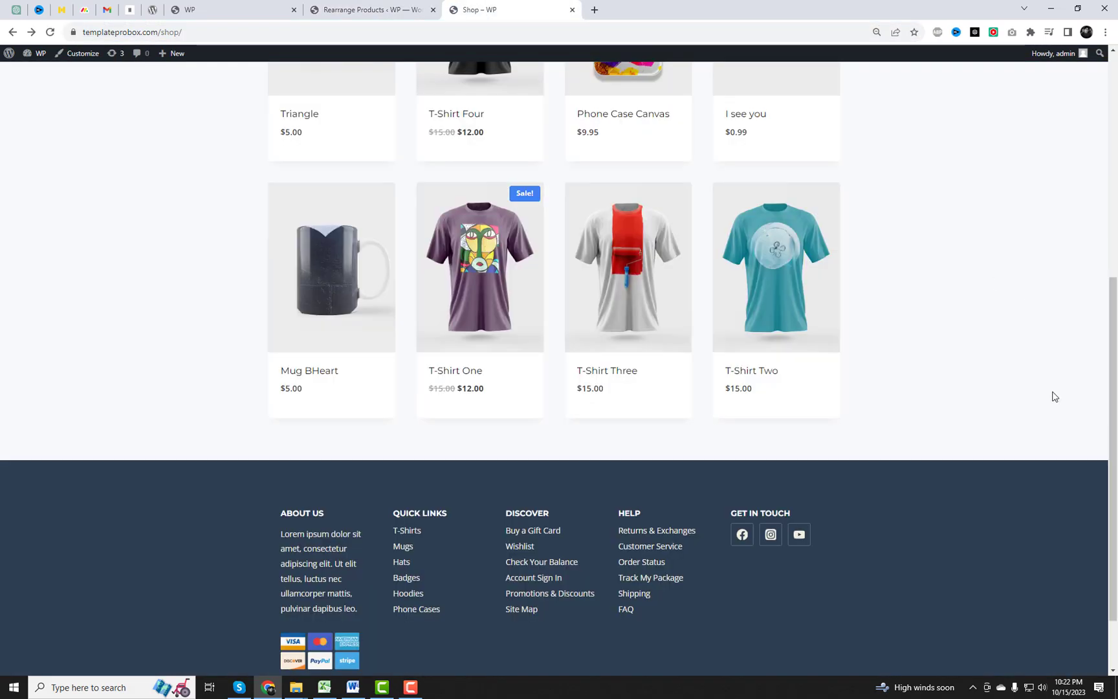
pyautogui.scroll(4, 1016, 378)
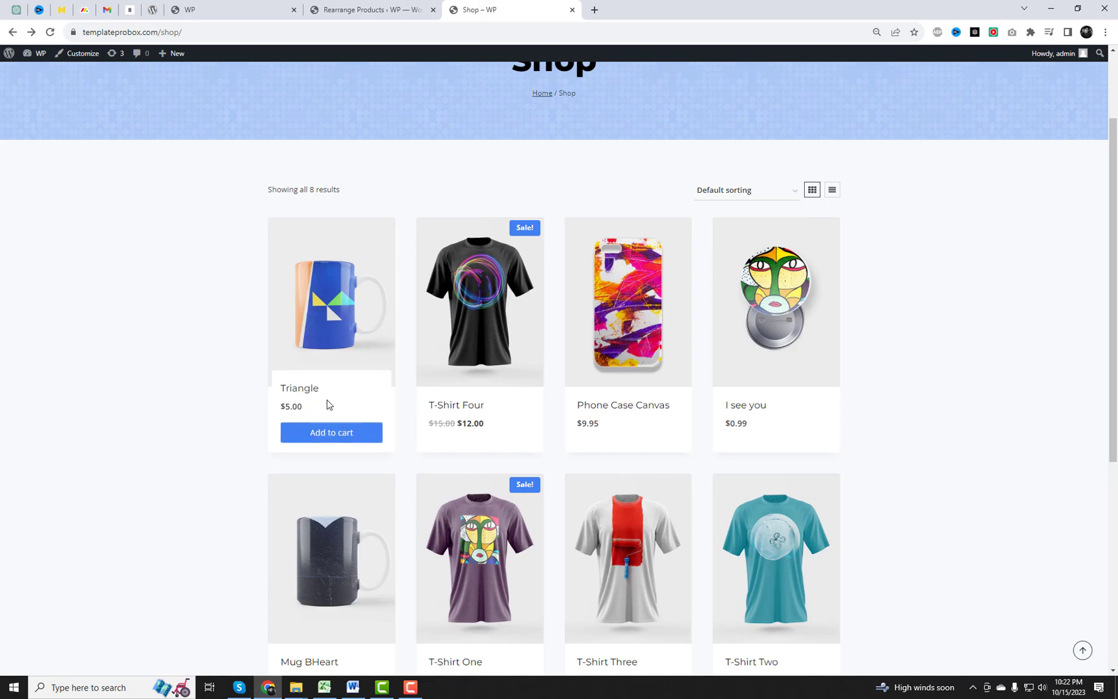
# Check the Shop page to locate T-Shirt Three among the products.
pyautogui.click(370, 9)
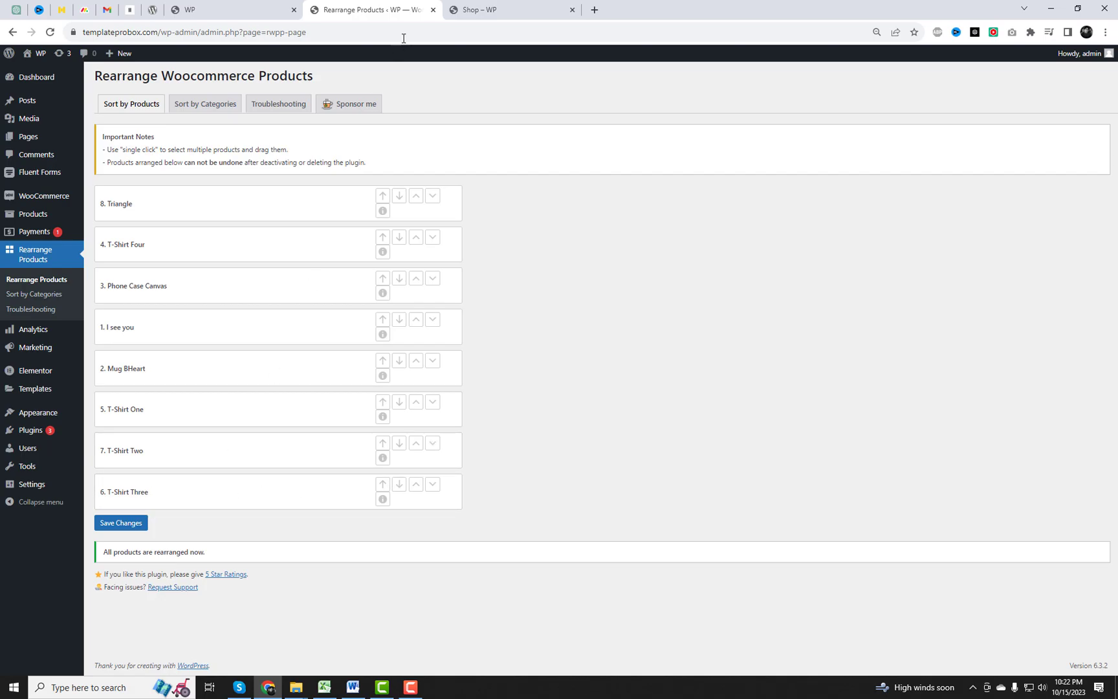
pyautogui.click(476, 10)
pyautogui.scroll(-5, 948, 432)
pyautogui.moveTo(653, 288)
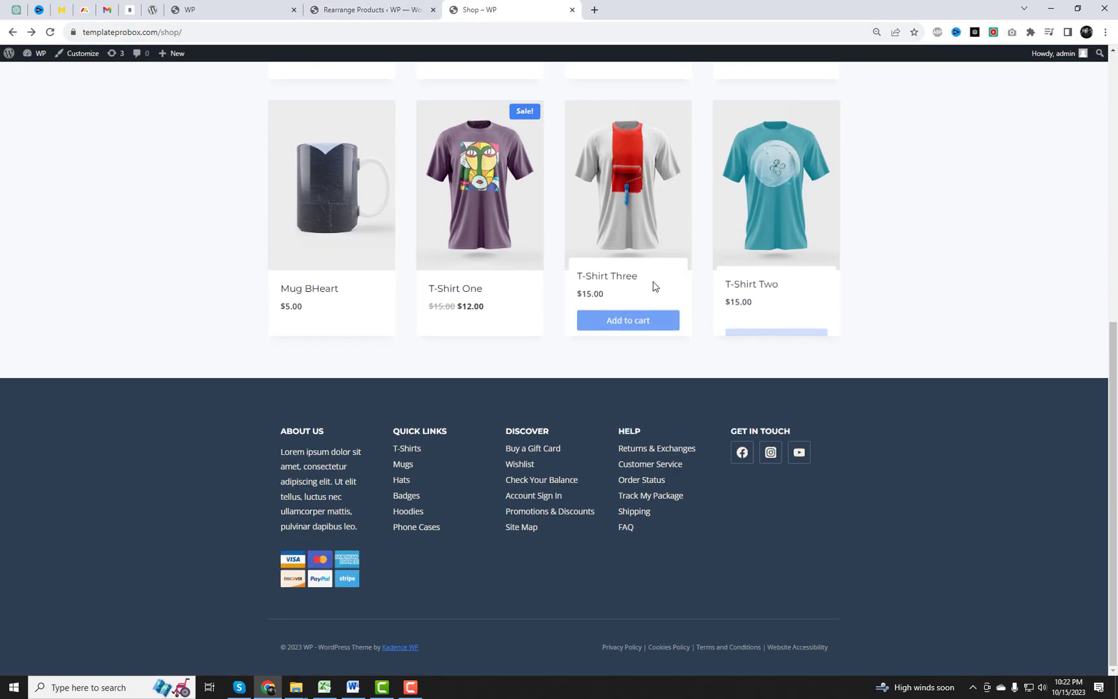
pyautogui.moveTo(638, 272); pyautogui.dragTo(576, 272)
pyautogui.moveTo(612, 232); pyautogui.dragTo(770, 194)
# Save the product order with T-Shirt Two placed before T-Shirt Three.
pyautogui.click(380, 7)
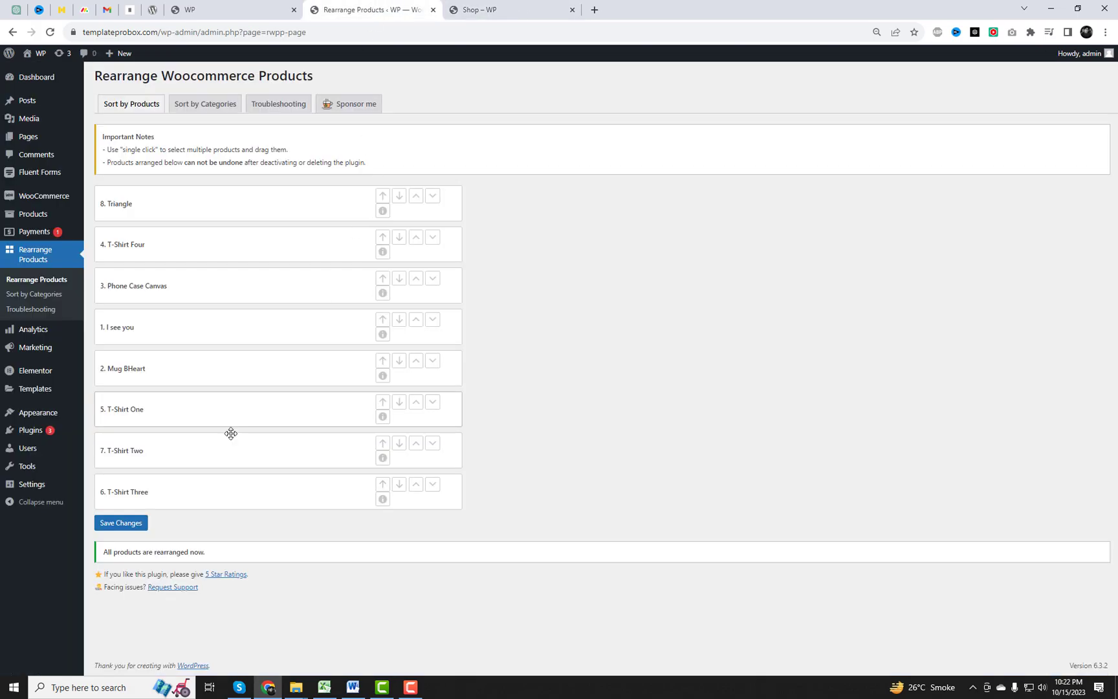
pyautogui.click(119, 524)
pyautogui.click(613, 99)
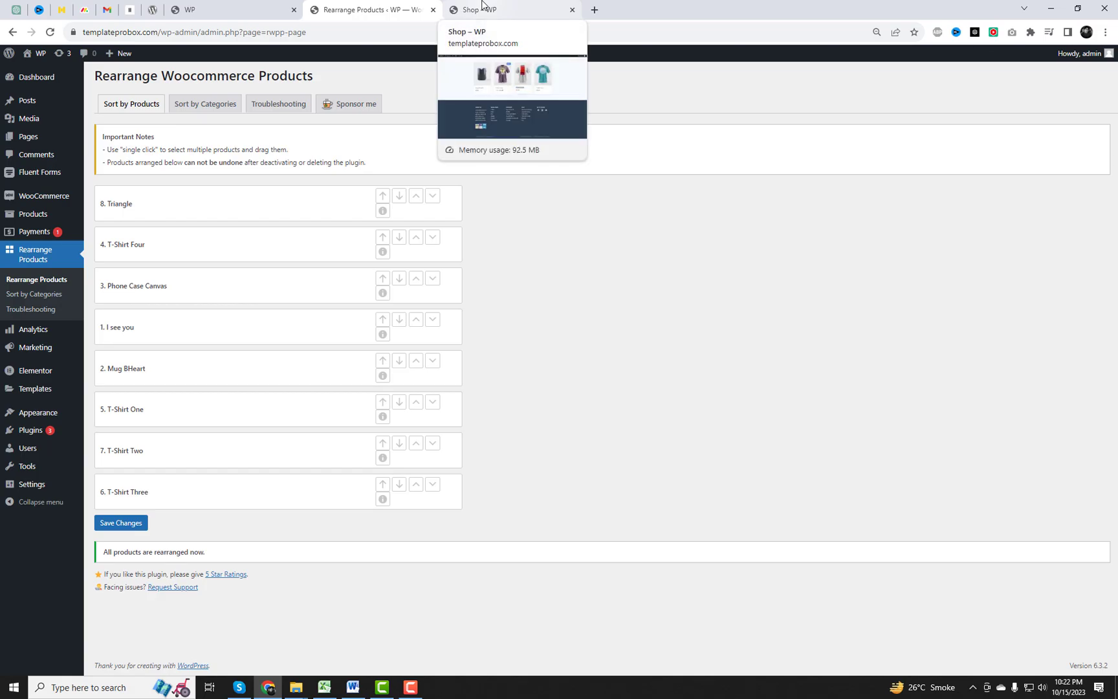
# Reload the Shop page and confirm T-Shirt Three now sits last.
pyautogui.click(482, 5)
pyautogui.rightClick(899, 205)
pyautogui.click(930, 235)
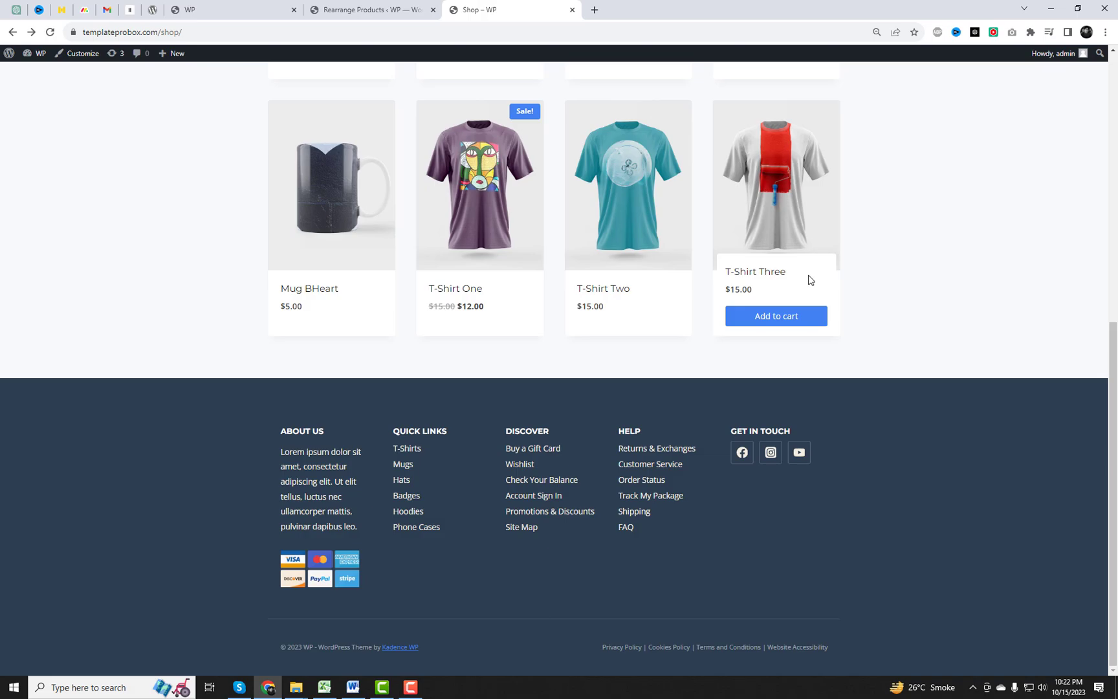
pyautogui.moveTo(807, 277); pyautogui.dragTo(715, 265)
# In Sort by Categories, load the mug category and drag Mug BHeart above Triangle.
pyautogui.click(372, 10)
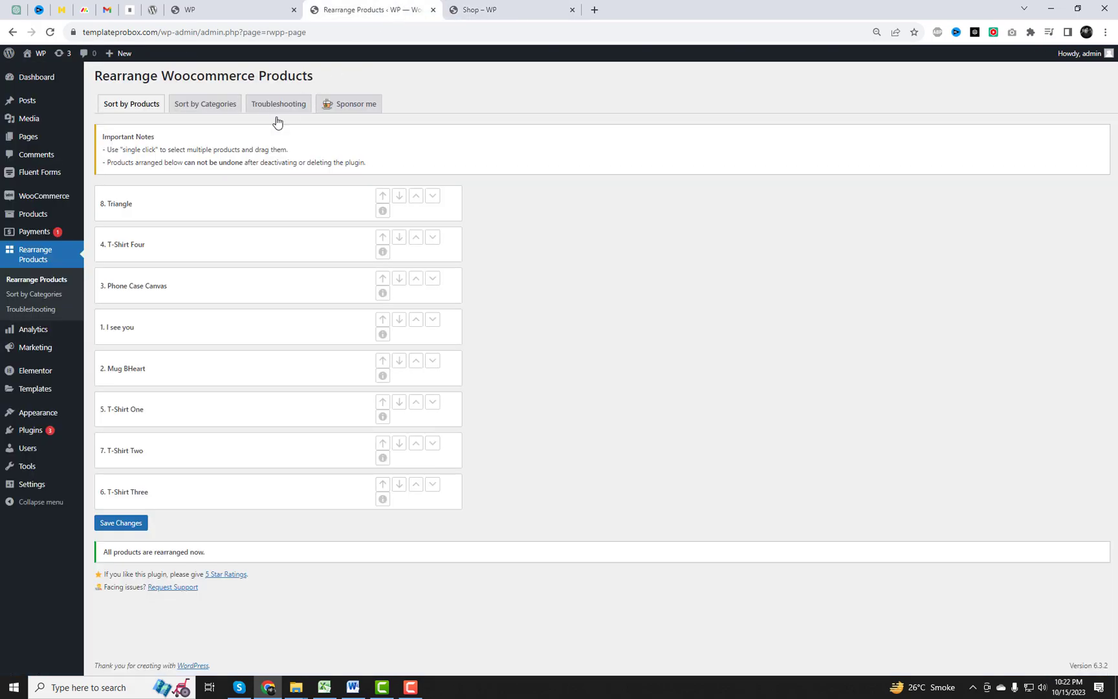
pyautogui.click(205, 103)
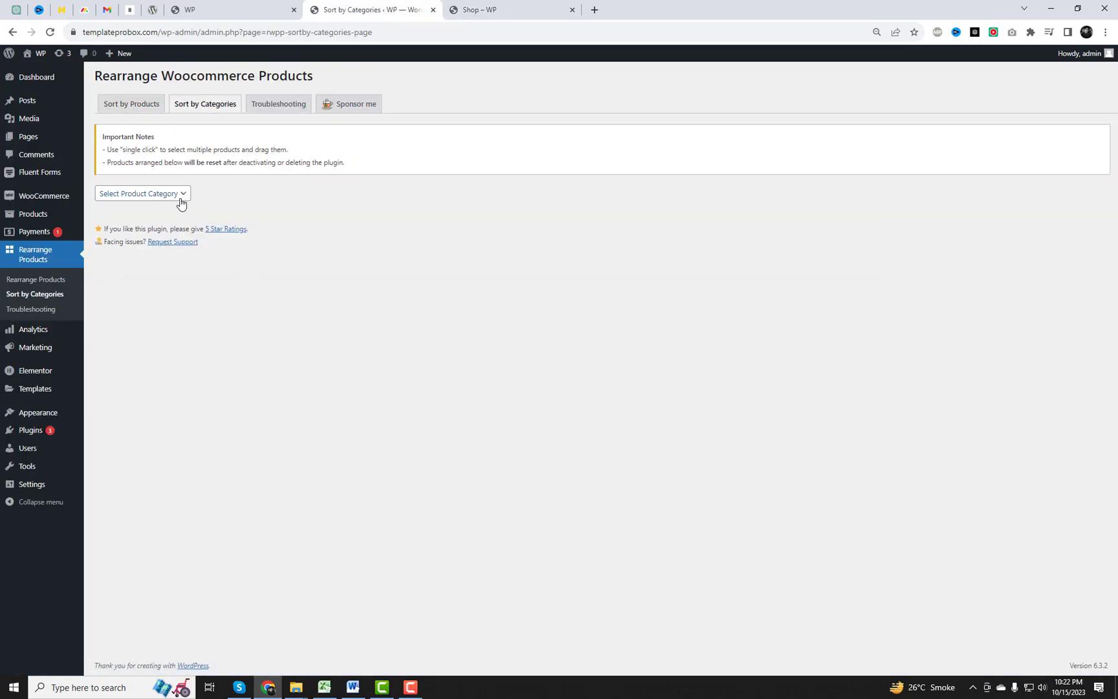
pyautogui.click(181, 204)
pyautogui.click(146, 218)
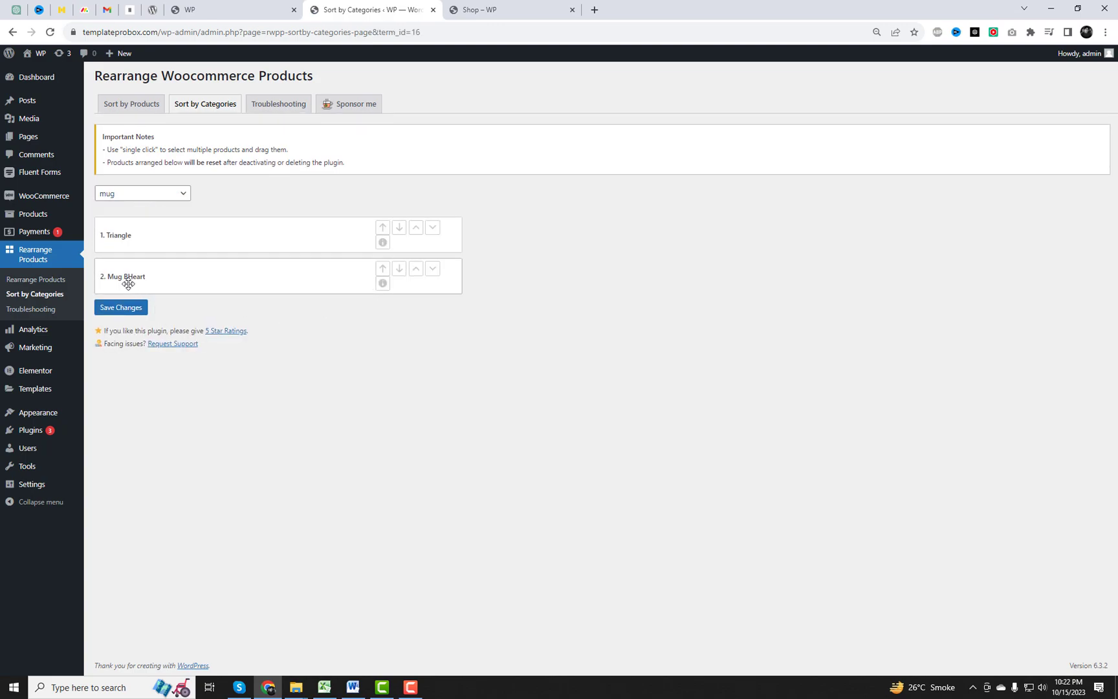
pyautogui.moveTo(130, 283); pyautogui.dragTo(137, 238)
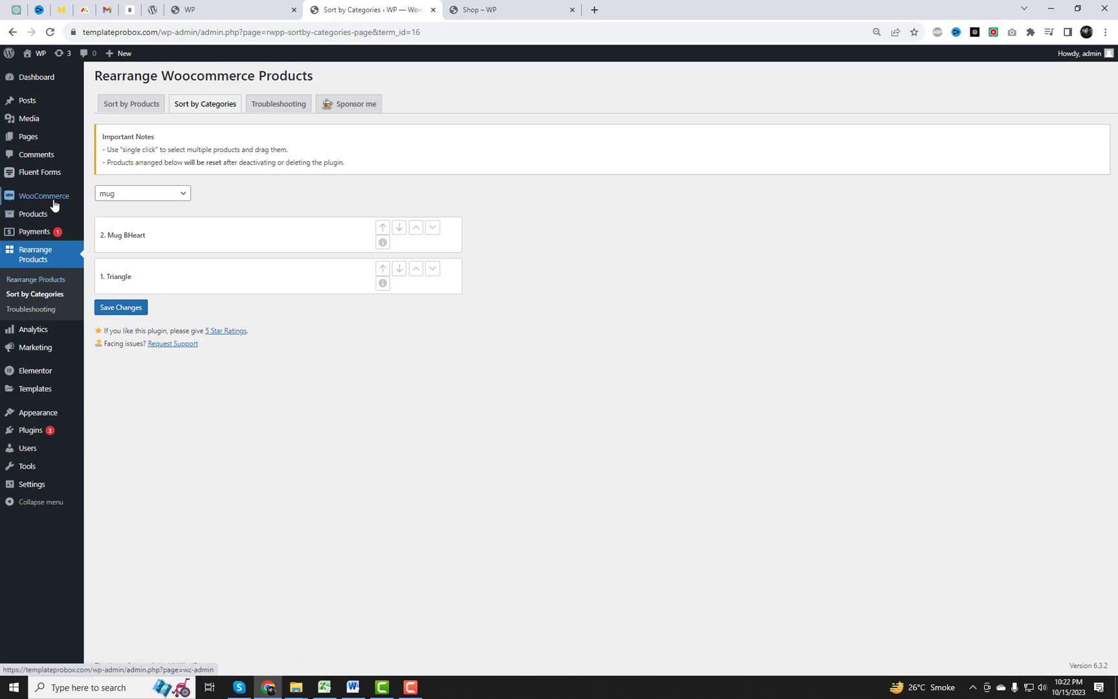
# Open the Product categories page in a new browser tab and view it.
pyautogui.moveTo(68, 215)
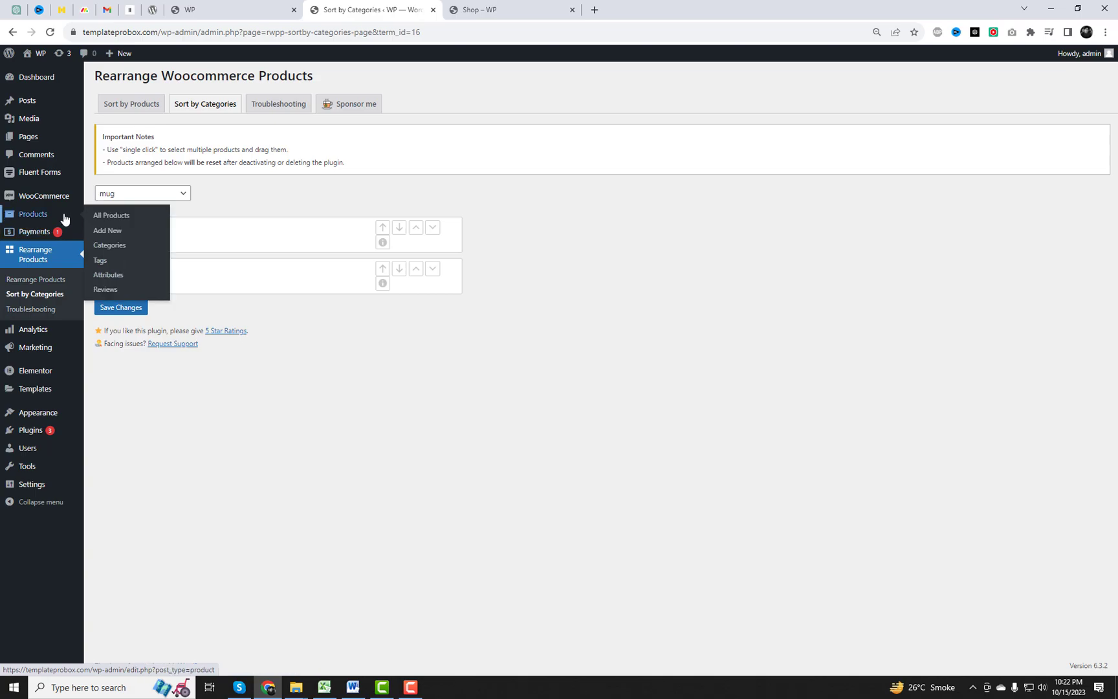
pyautogui.rightClick(115, 257)
pyautogui.click(156, 258)
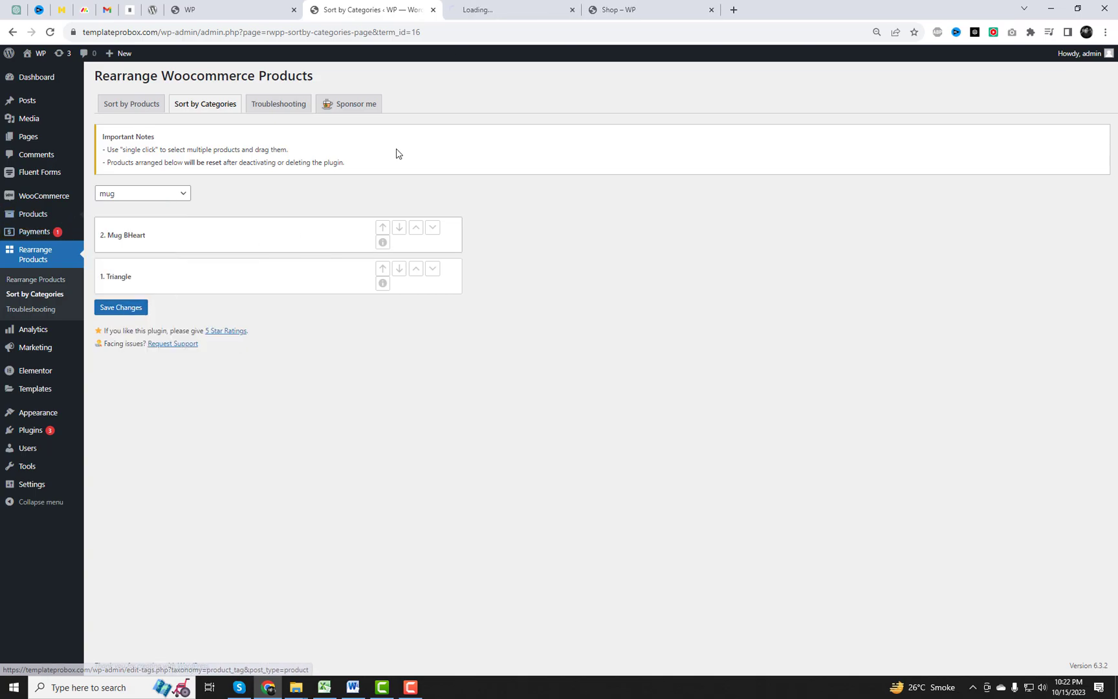
pyautogui.click(508, 9)
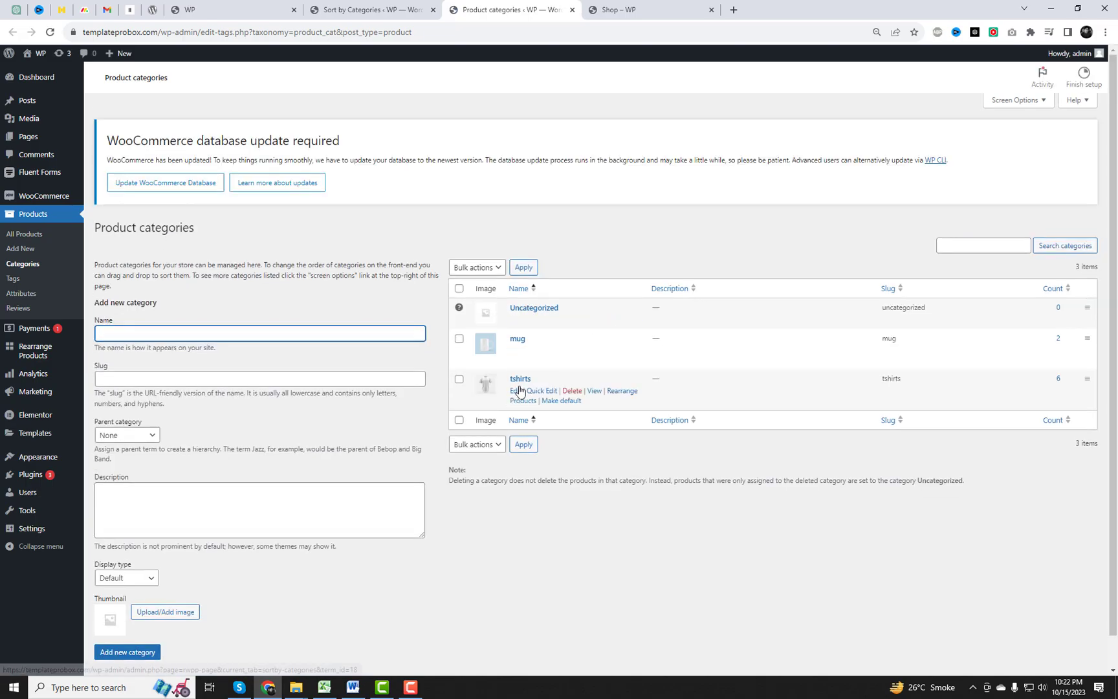
# Back in the mug sort view, save the category order with Triangle first and confirm.
pyautogui.click(372, 9)
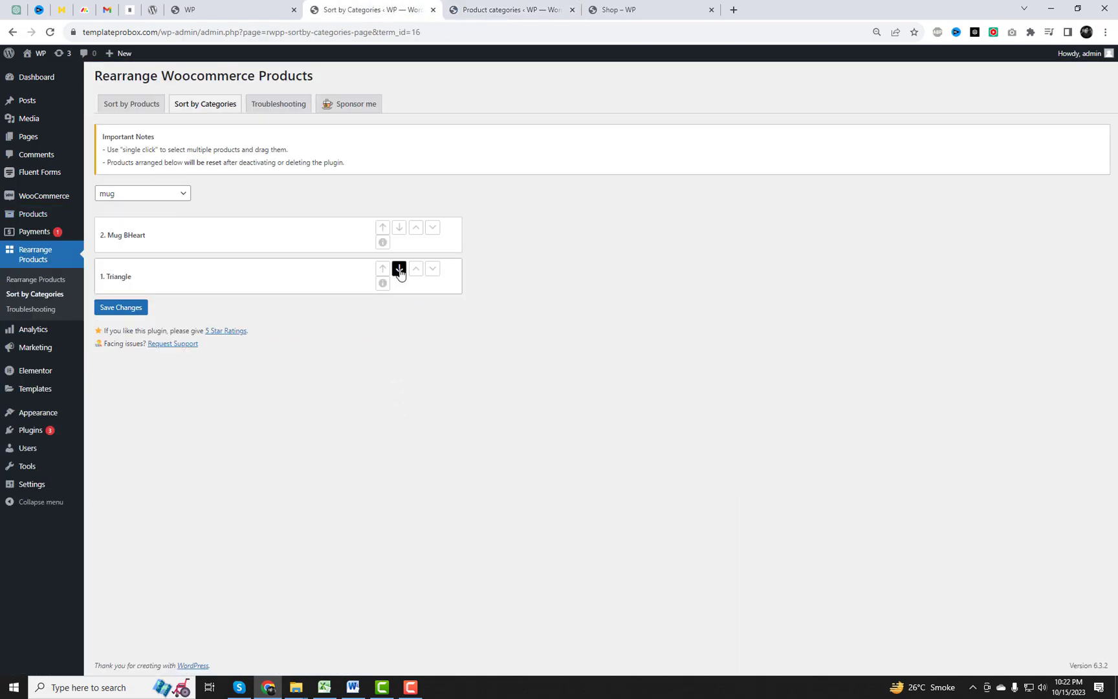
pyautogui.click(111, 309)
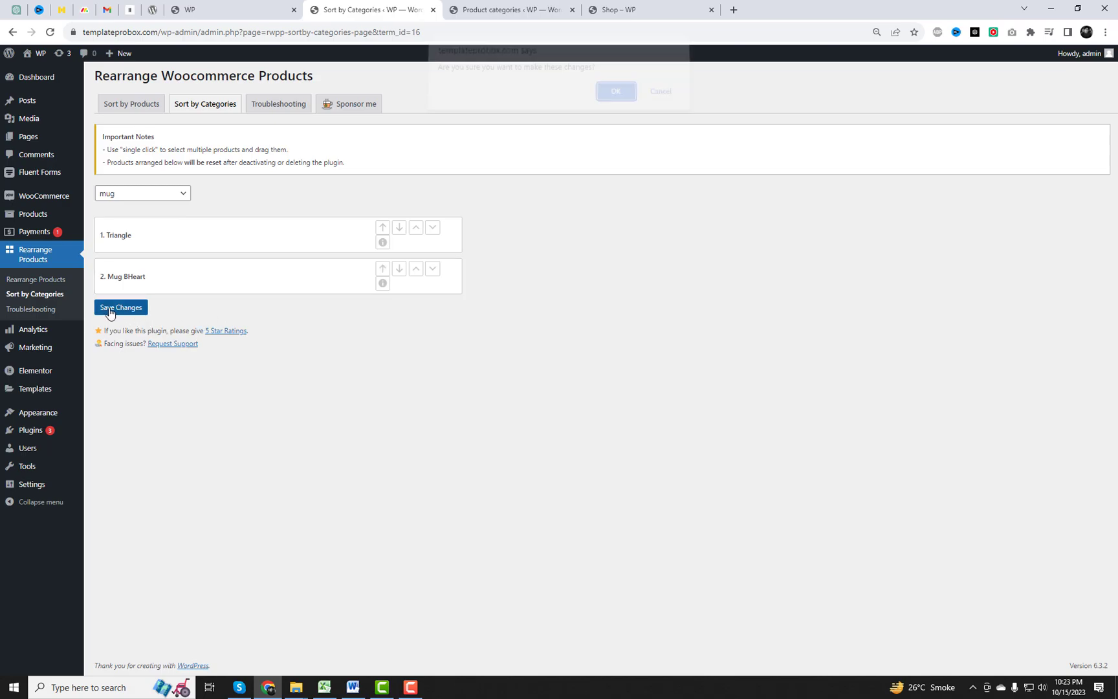
pyautogui.click(615, 101)
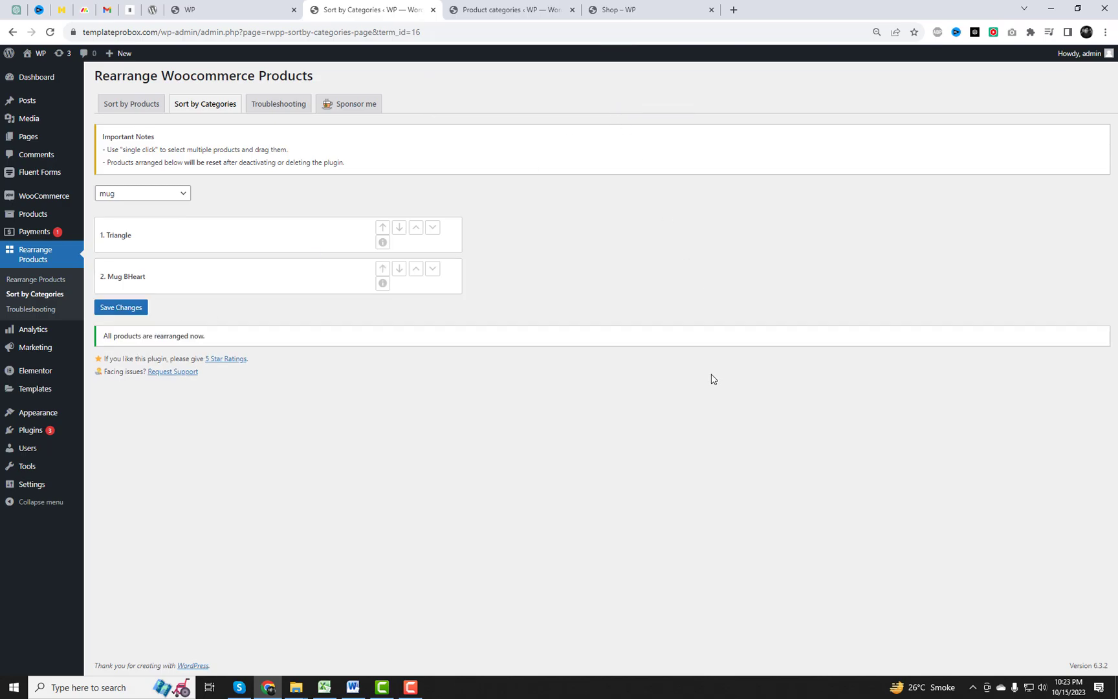
pyautogui.click(512, 9)
# Reload the Shop page and scroll the grid to confirm Triangle is listed first.
pyautogui.click(614, 9)
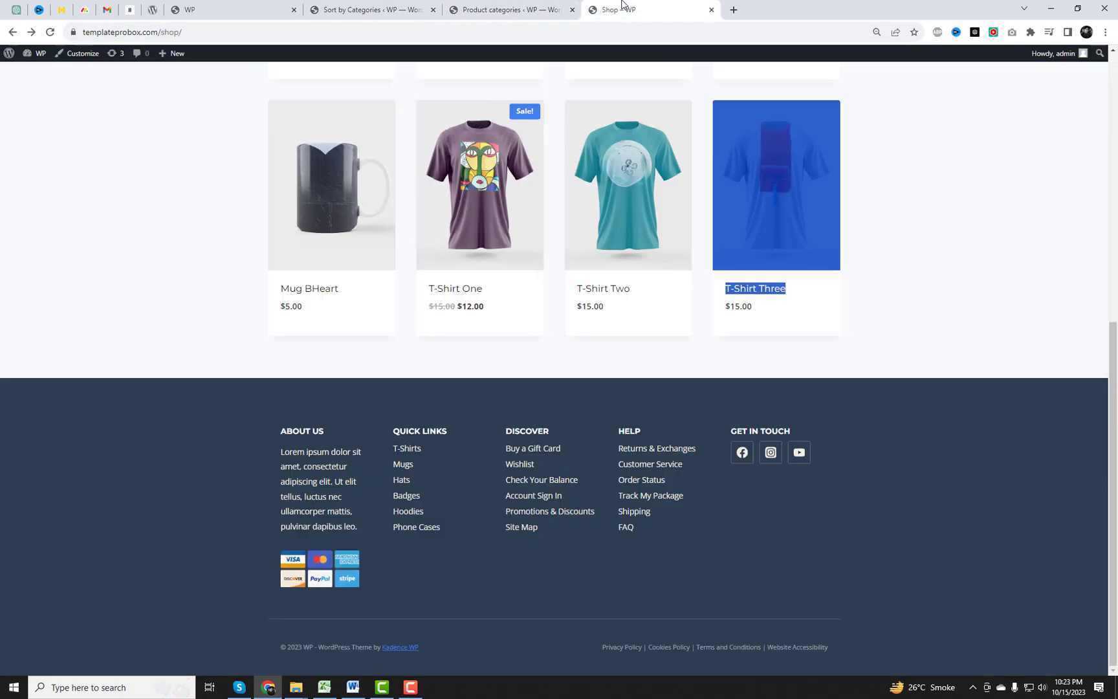
pyautogui.scroll(3, 985, 306)
pyautogui.scroll(5, 985, 307)
pyautogui.rightClick(966, 302)
pyautogui.click(978, 339)
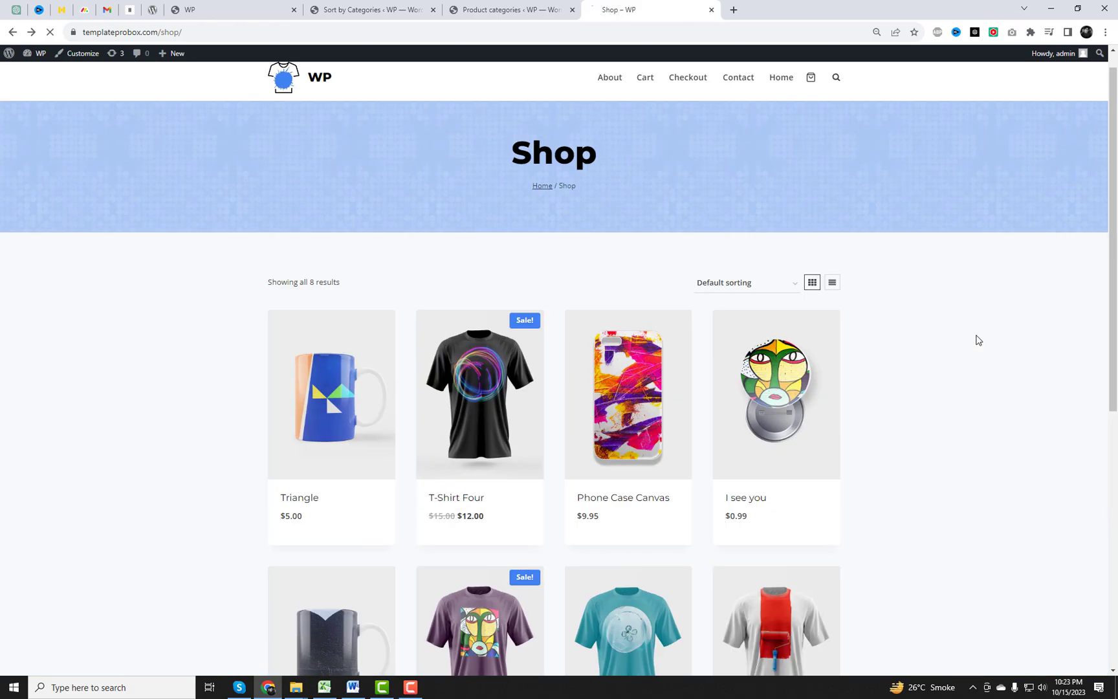
pyautogui.scroll(-1, 1010, 407)
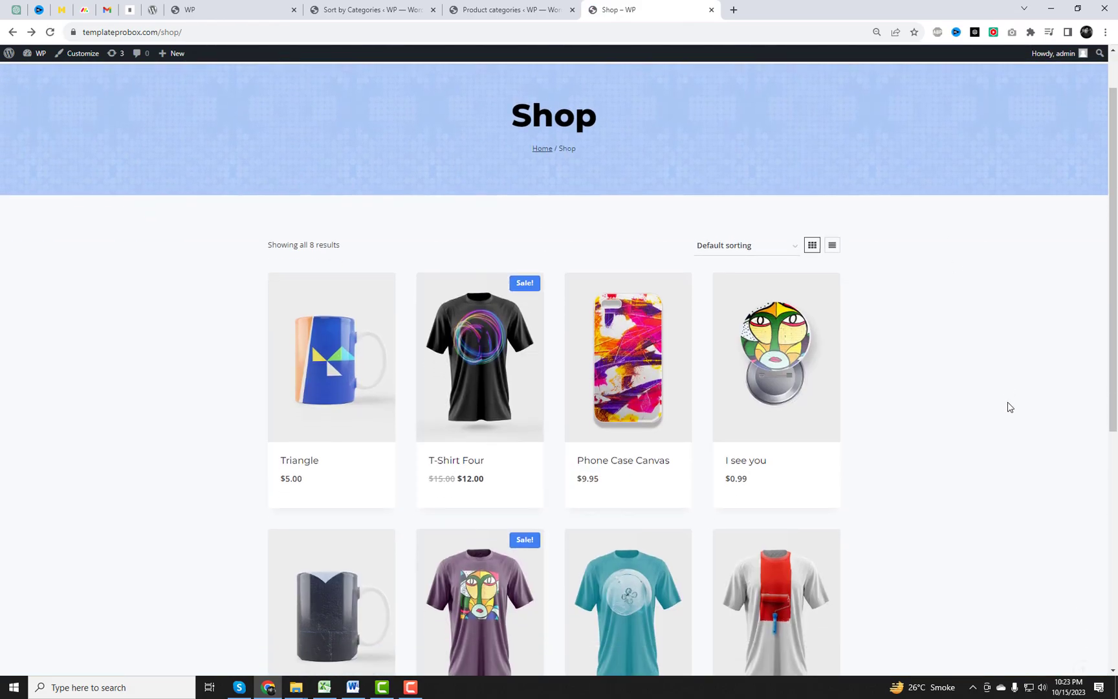
pyautogui.scroll(-3, 1013, 406)
pyautogui.scroll(5, 1014, 406)
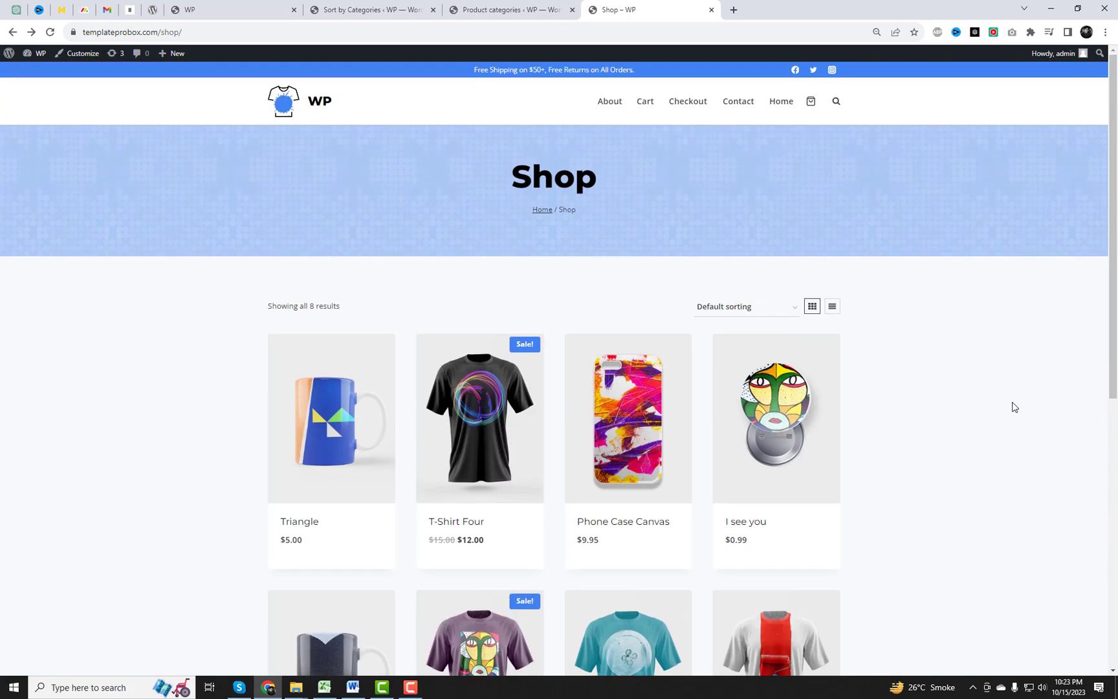